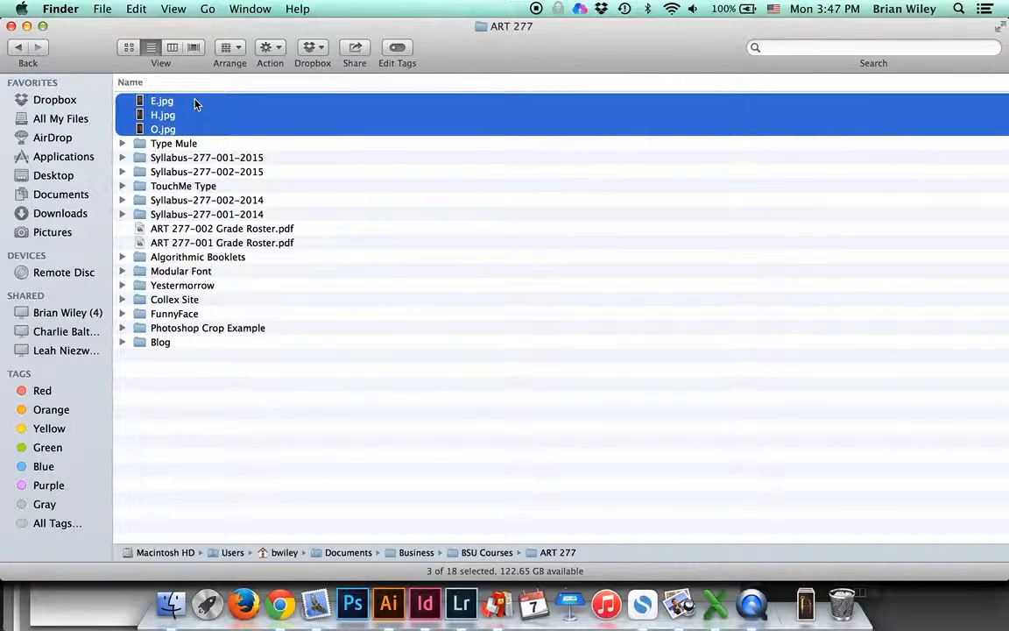
- Import E.jpg, H.jpg and O.jpg from the ART 277 folder into the Lightroom catalog, adding them without moving the files
left_click_drag(162, 106, 473, 617)
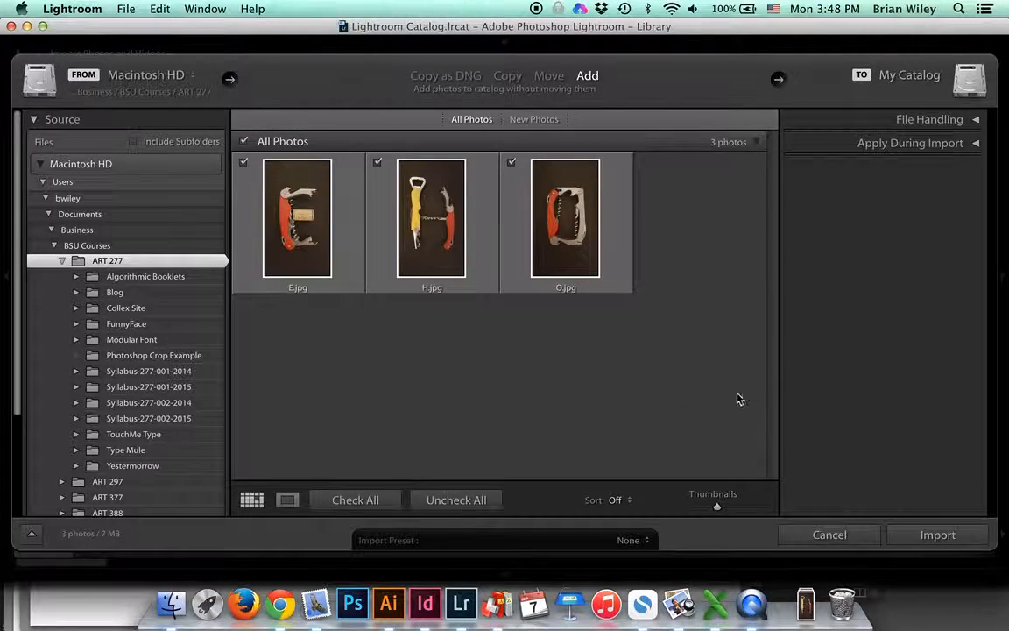
left_click(937, 535)
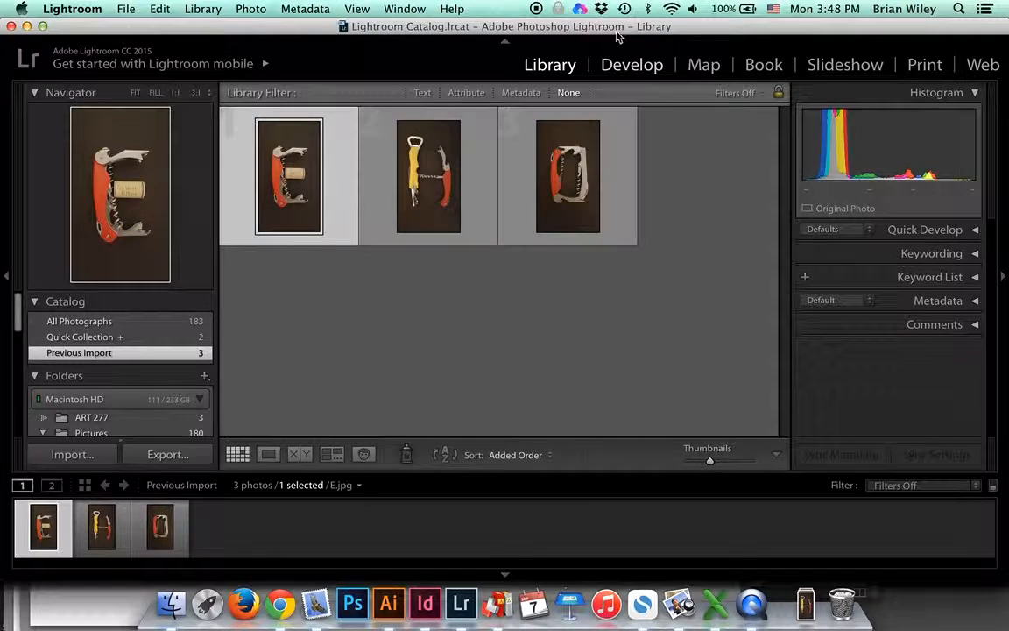
- Open E.jpg in the Develop module, dismiss the introductory tips and collapse the histogram
left_click(655, 76)
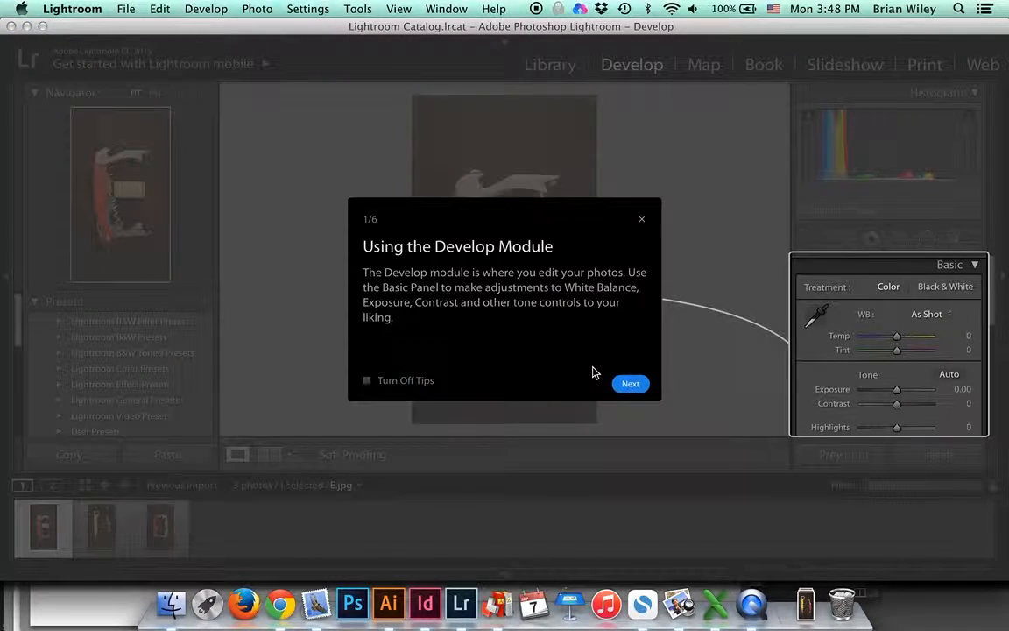
left_click(642, 219)
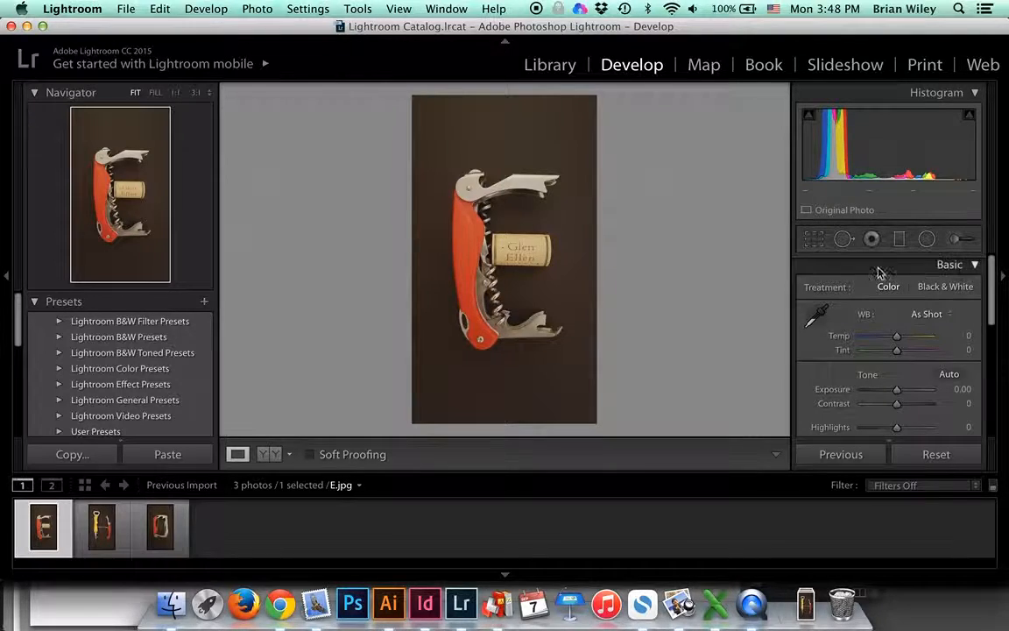
left_click(975, 93)
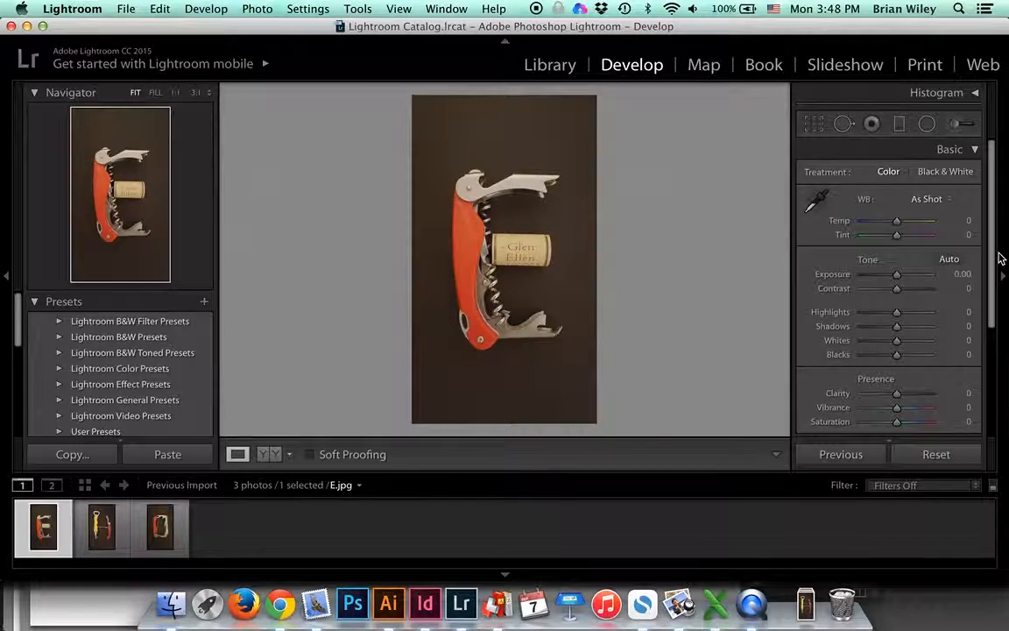
- Try the Auto white balance on E.jpg and undo it
left_click(942, 201)
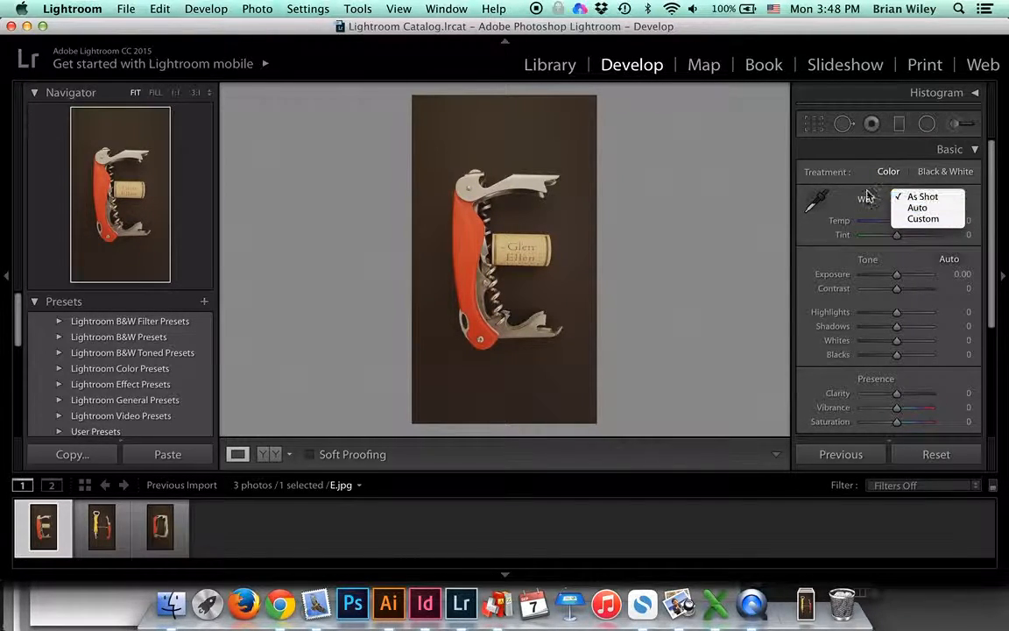
left_click(942, 210)
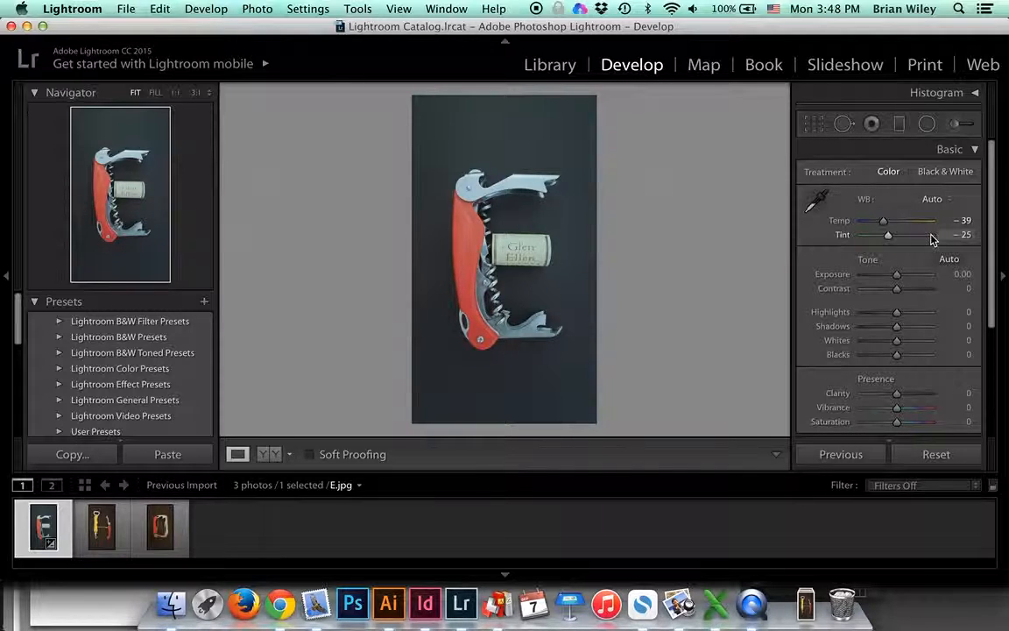
key("super+z")
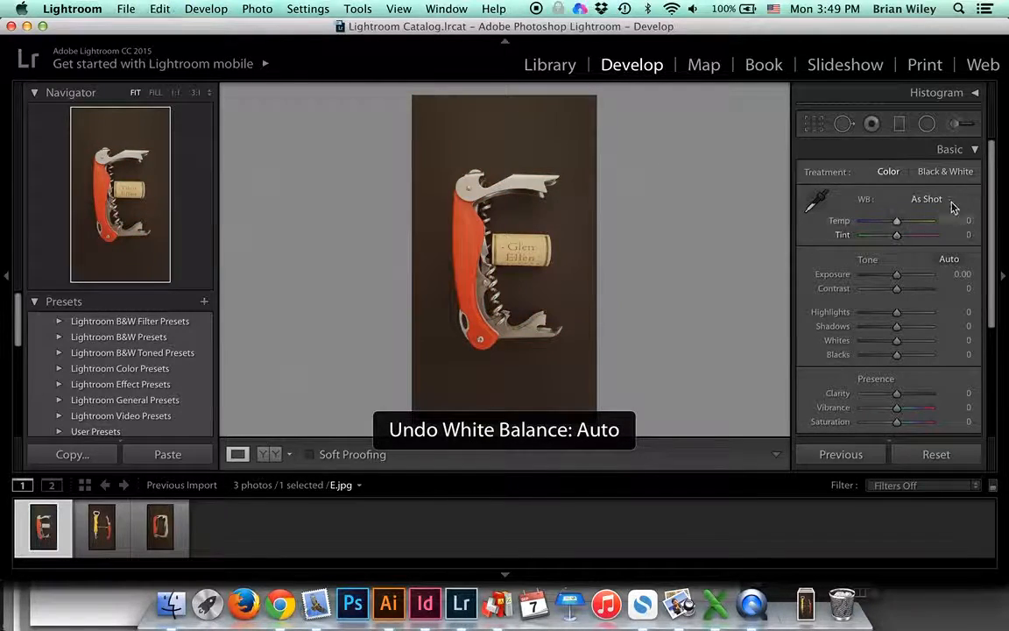
- Set E.jpg's white balance to Custom and cool the temperature to -14
left_click(944, 199)
left_click(925, 219)
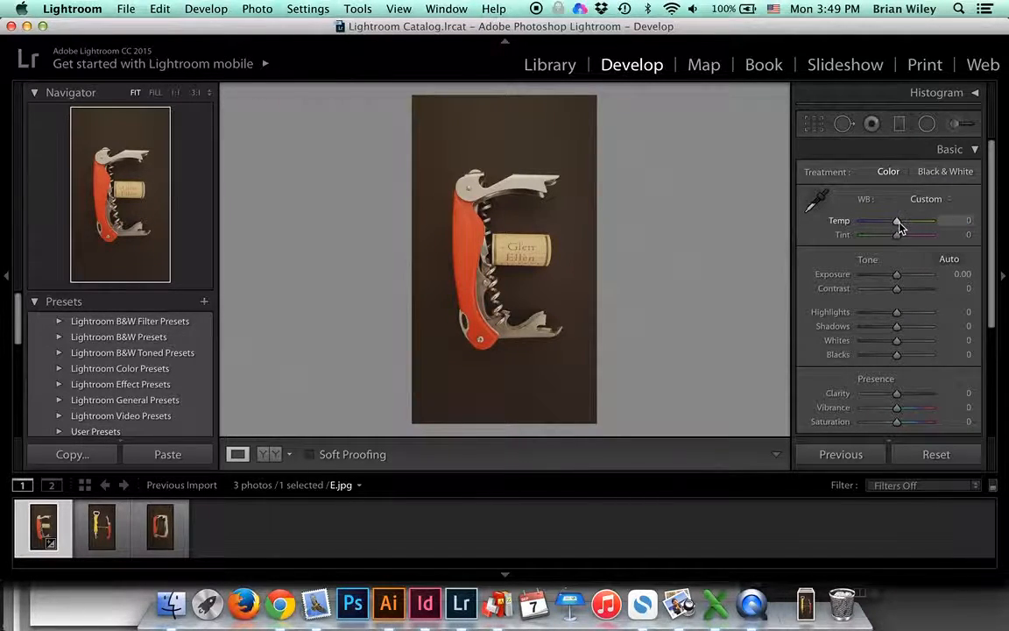
left_click_drag(896, 222, 893, 227)
left_click_drag(892, 226, 895, 226)
mouse_move(894, 226)
left_mouse_down()
mouse_move(868, 226)
mouse_move(924, 226)
mouse_move(892, 226)
left_mouse_up()
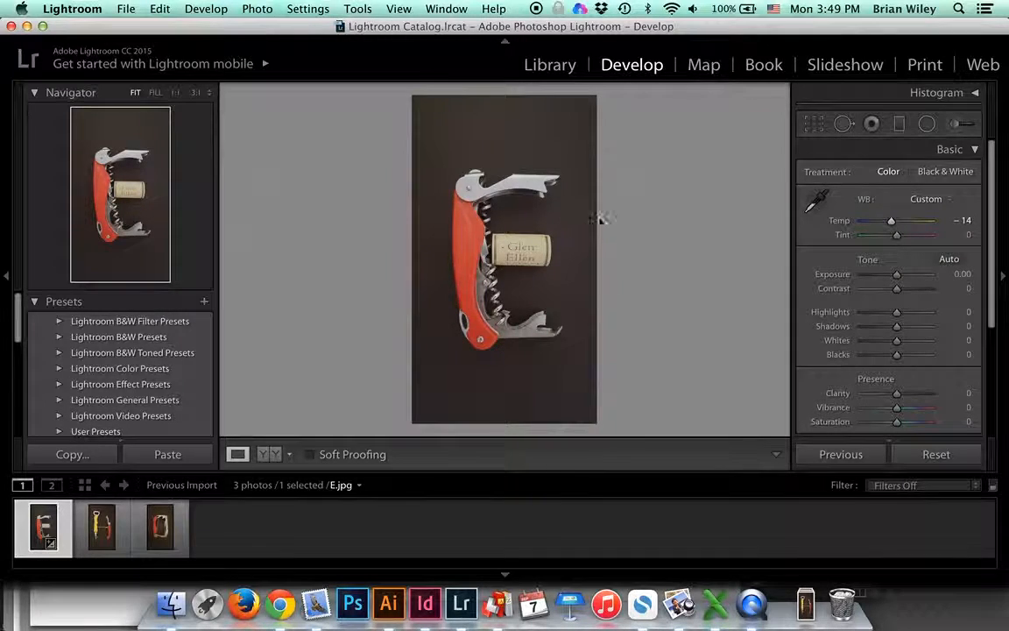
- Try out small tint and exposure adjustments on E.jpg, returning both to 0
left_click_drag(896, 235, 897, 240)
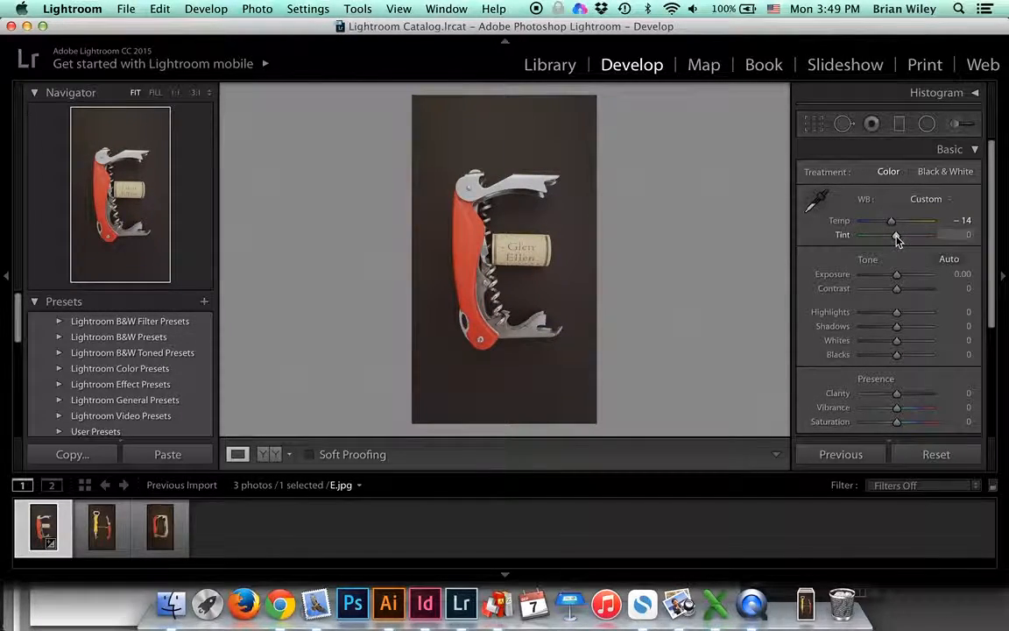
left_click_drag(896, 280, 899, 281)
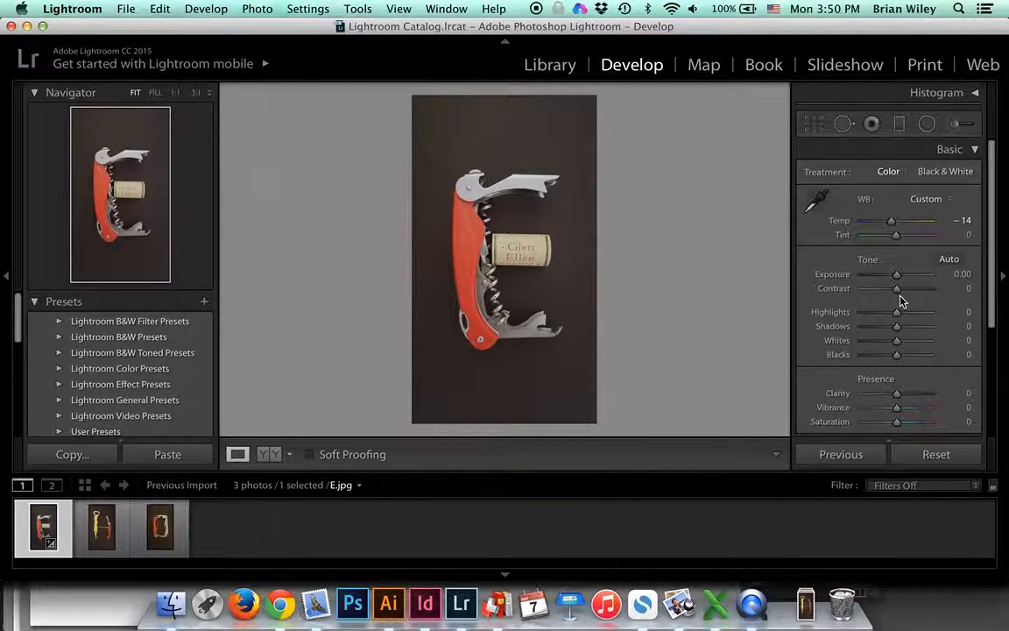
- Set E.jpg's Blacks to -13 and its Whites to +16
scroll(908, 317, "down", 1)
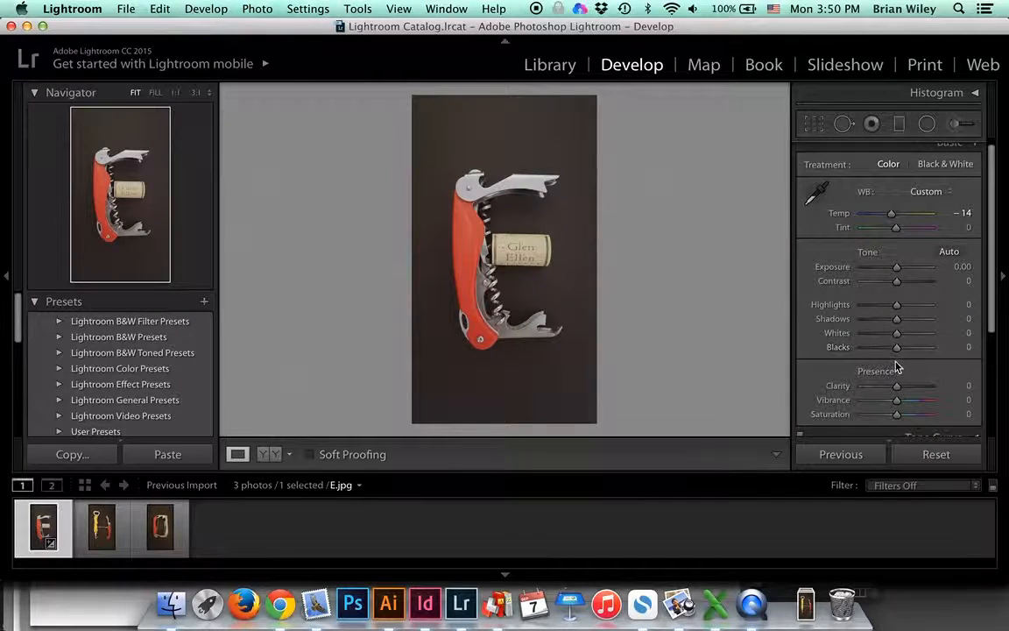
left_click_drag(896, 348, 891, 350)
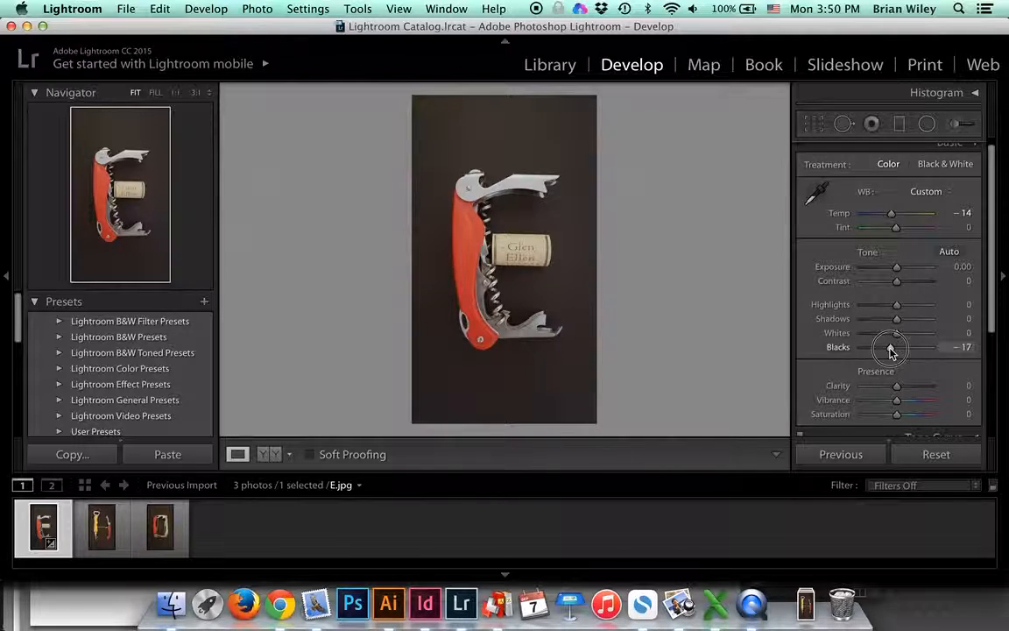
left_click_drag(891, 351, 893, 351)
left_click_drag(895, 333, 902, 336)
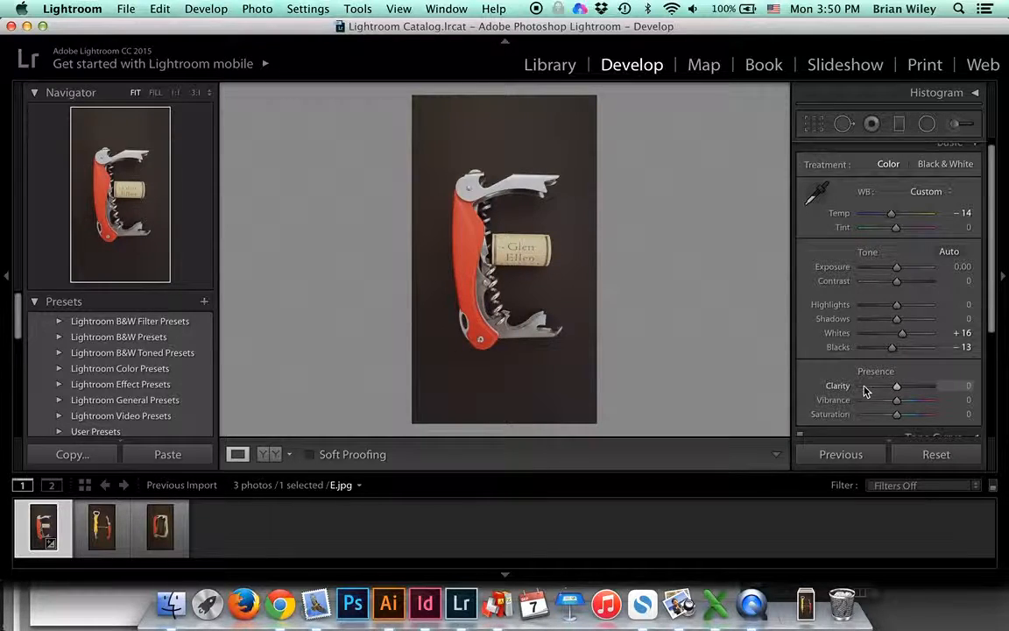
- Try the Auto Upright lens correction on E.jpg, comparing it with the uncorrected photo, and leave Upright off
scroll(864, 391, "down", 4)
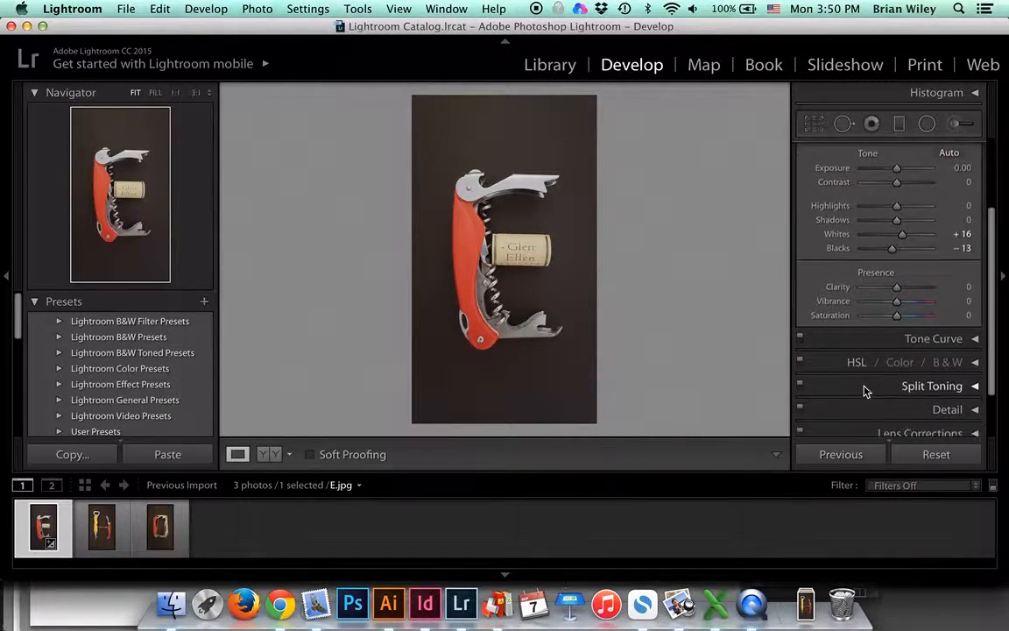
scroll(864, 391, "down", 3)
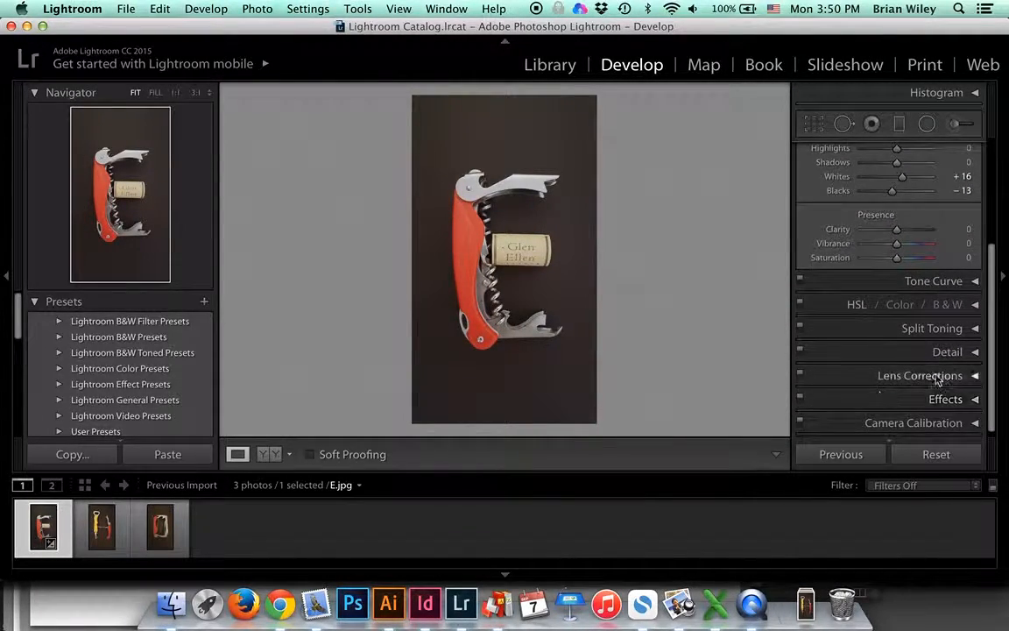
left_click(937, 377)
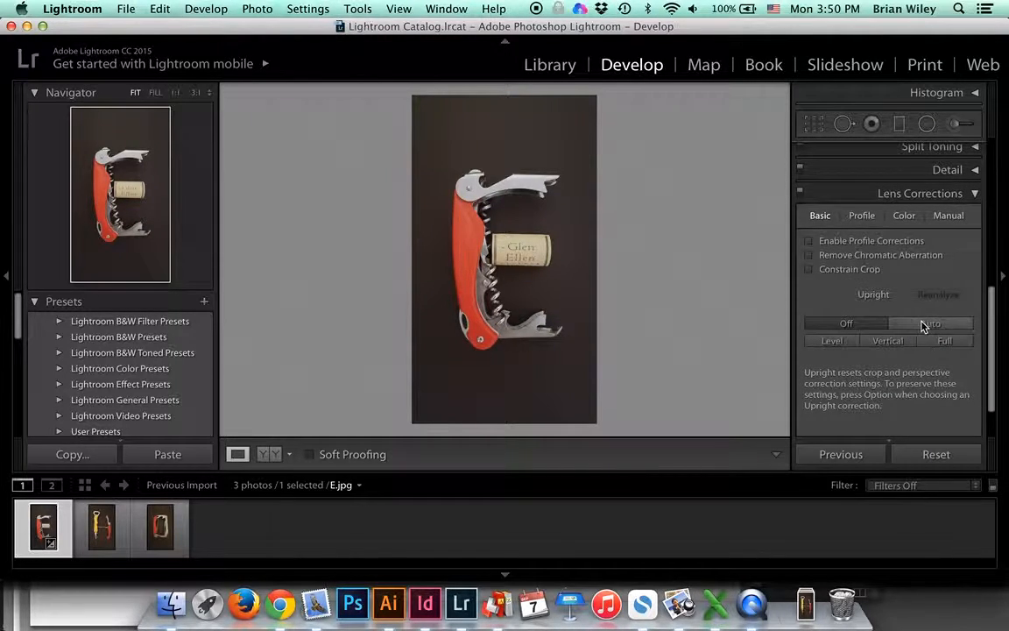
left_click(923, 325)
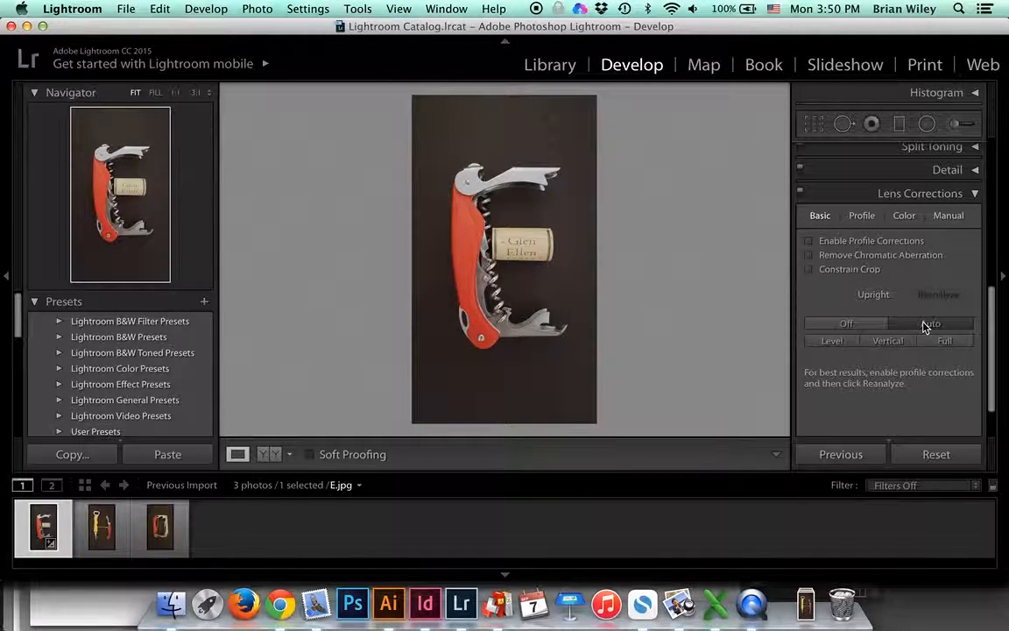
left_click(854, 328)
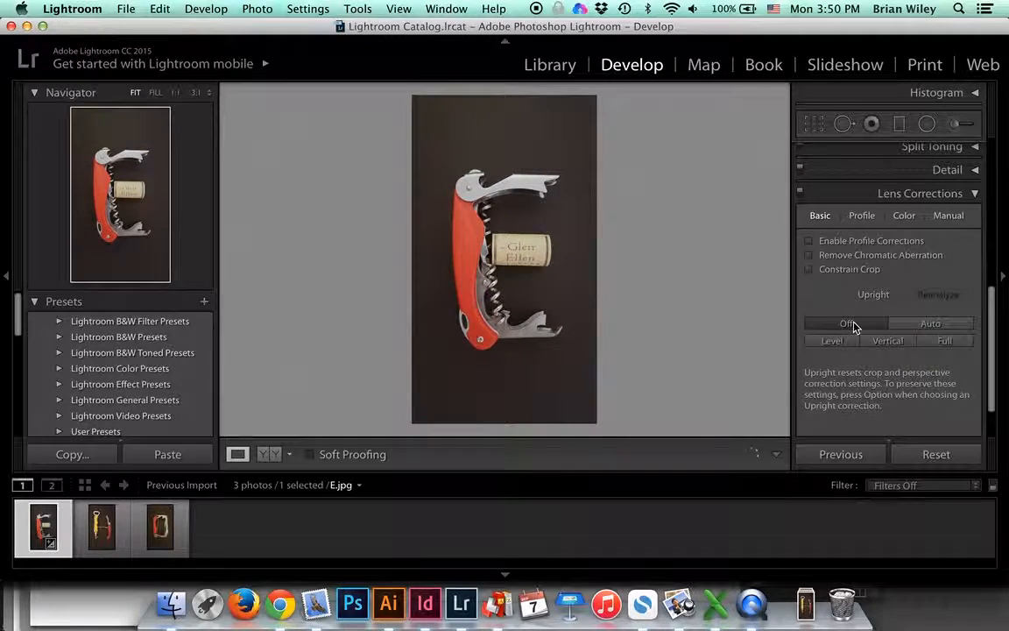
left_click(930, 328)
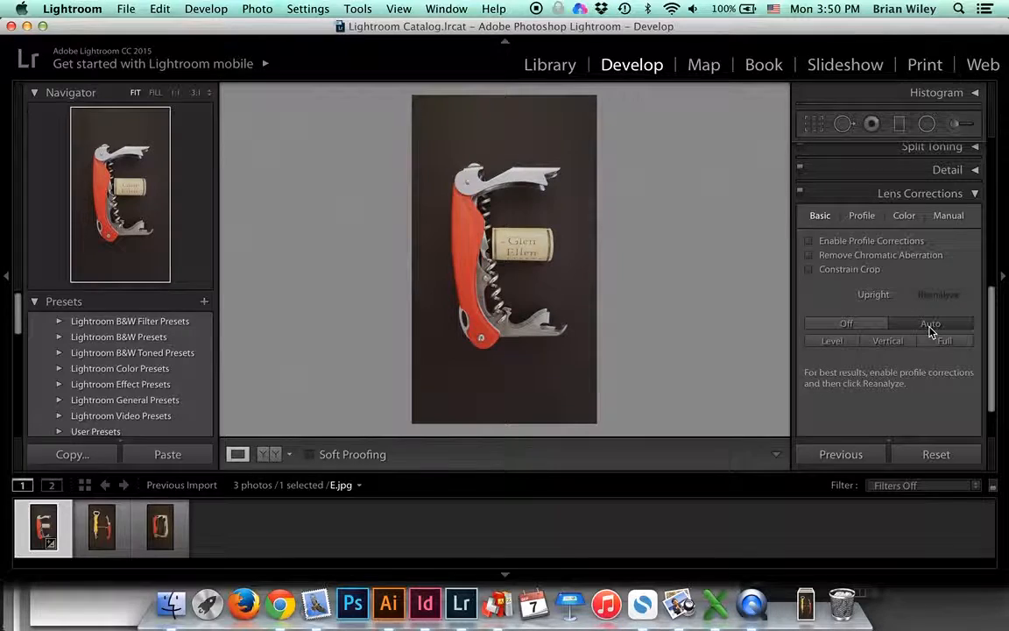
left_click(847, 331)
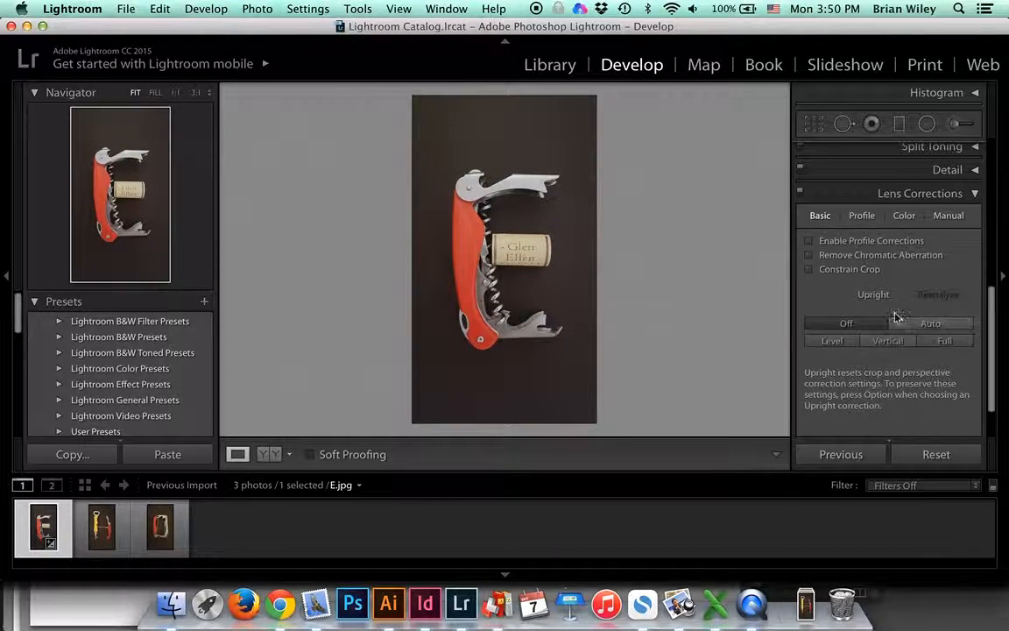
- Enable lens profile corrections for E.jpg and look through the available lens makes, leaving the make at None
left_click(809, 275)
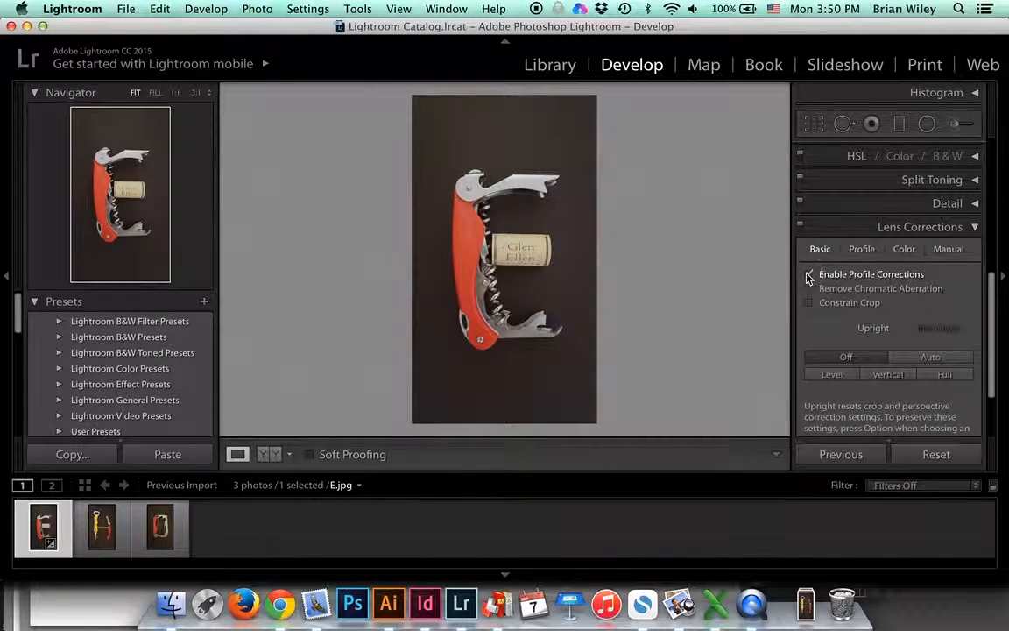
left_click(860, 251)
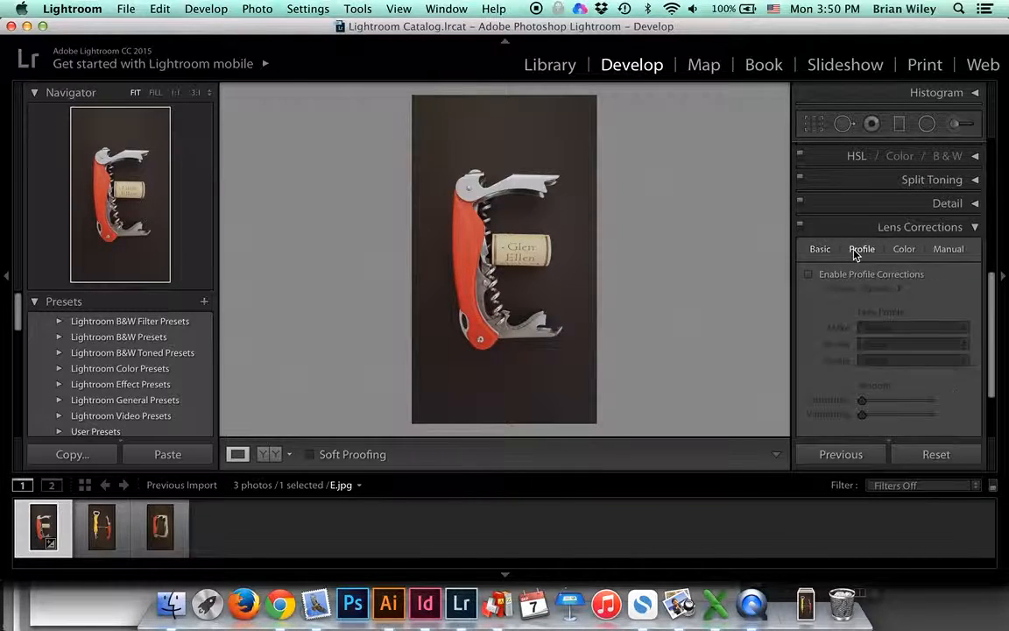
left_click(809, 274)
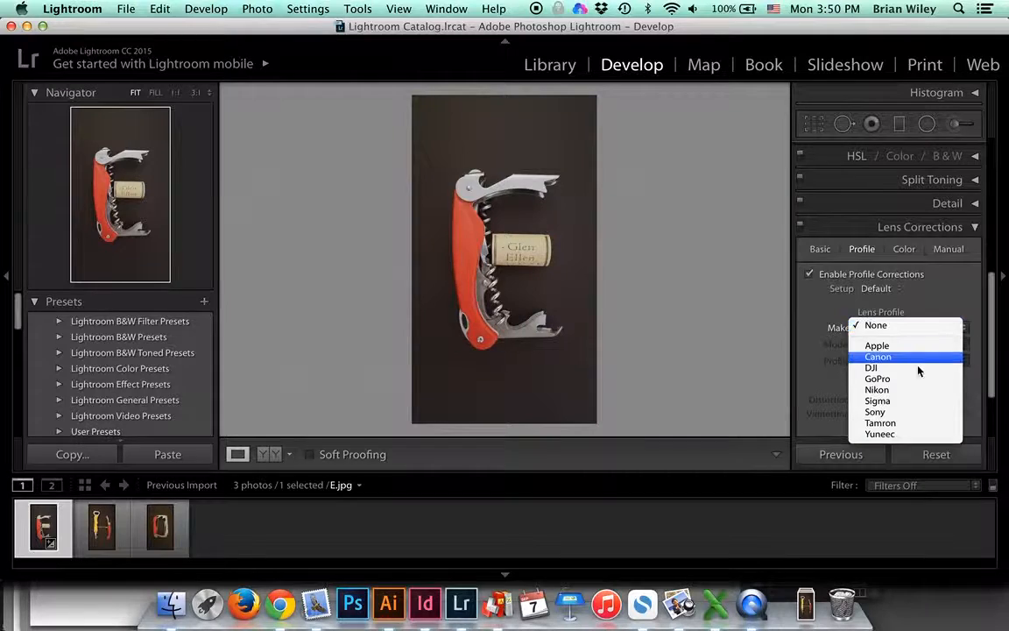
left_click(810, 278)
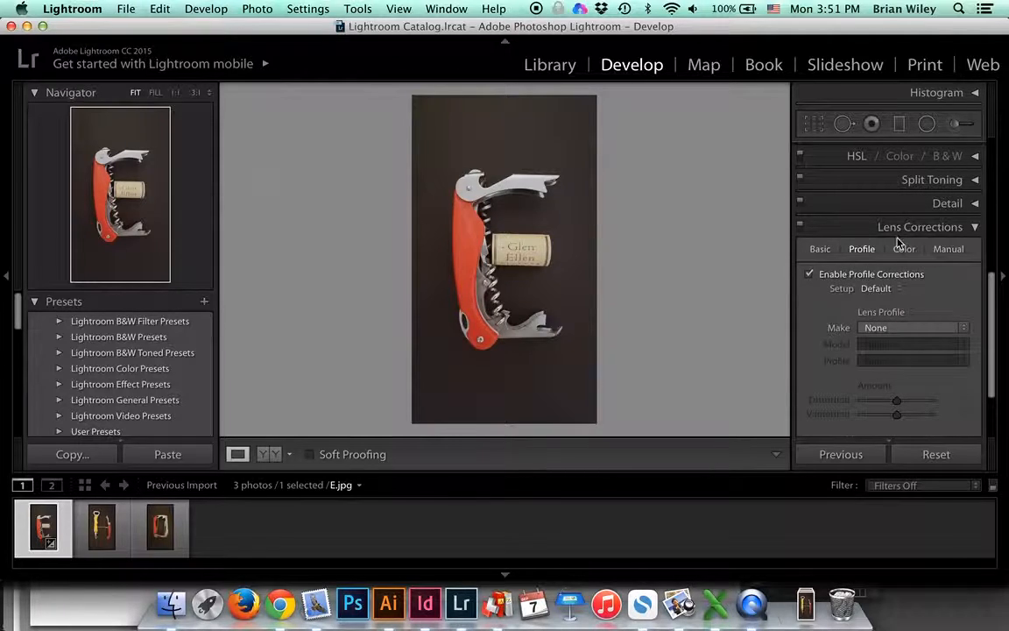
- Examine the Detail, Split Toning and Effects adjustments, collapsing each one and the lens corrections
left_click(974, 204)
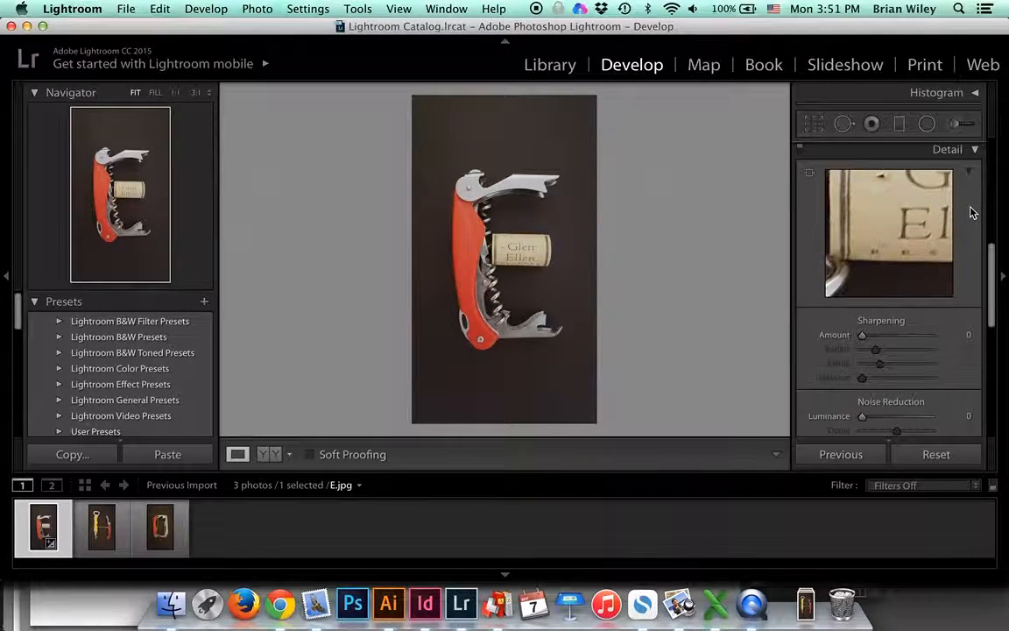
left_click(975, 149)
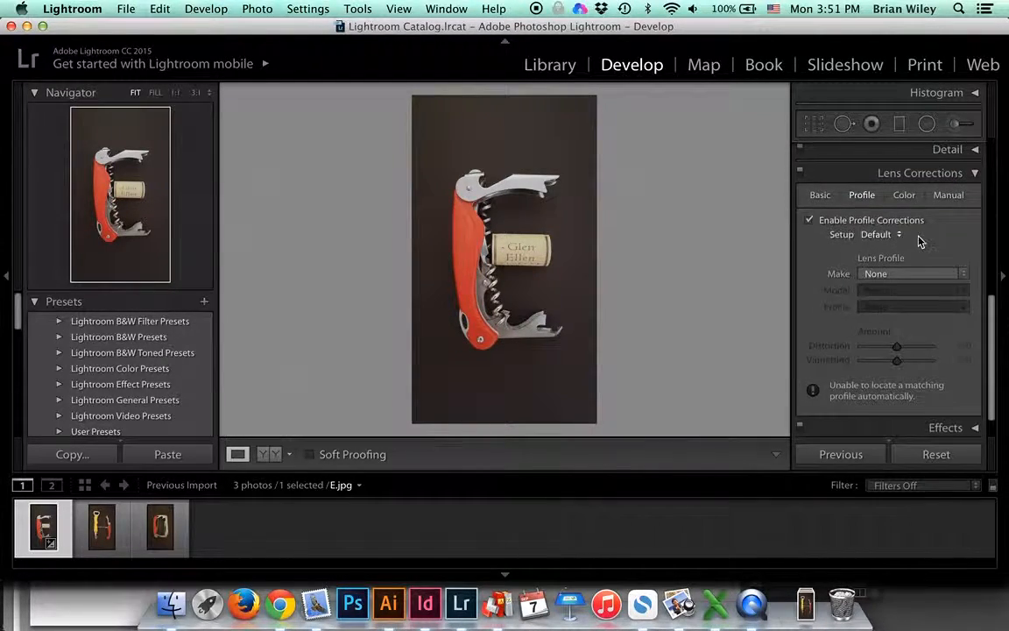
scroll(920, 238, "up", 5)
left_click(975, 232)
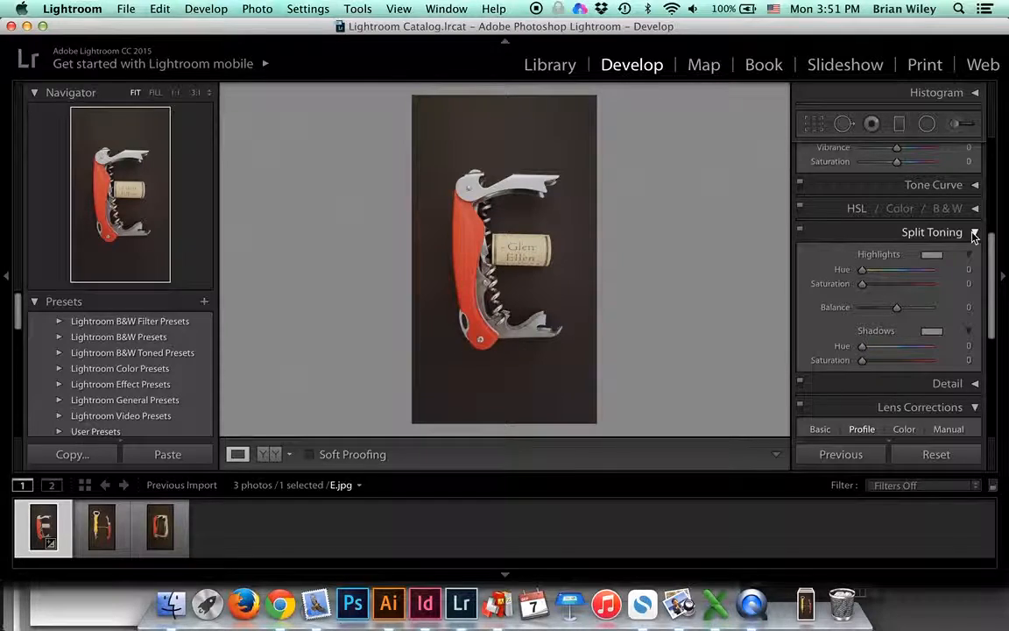
left_click(974, 233)
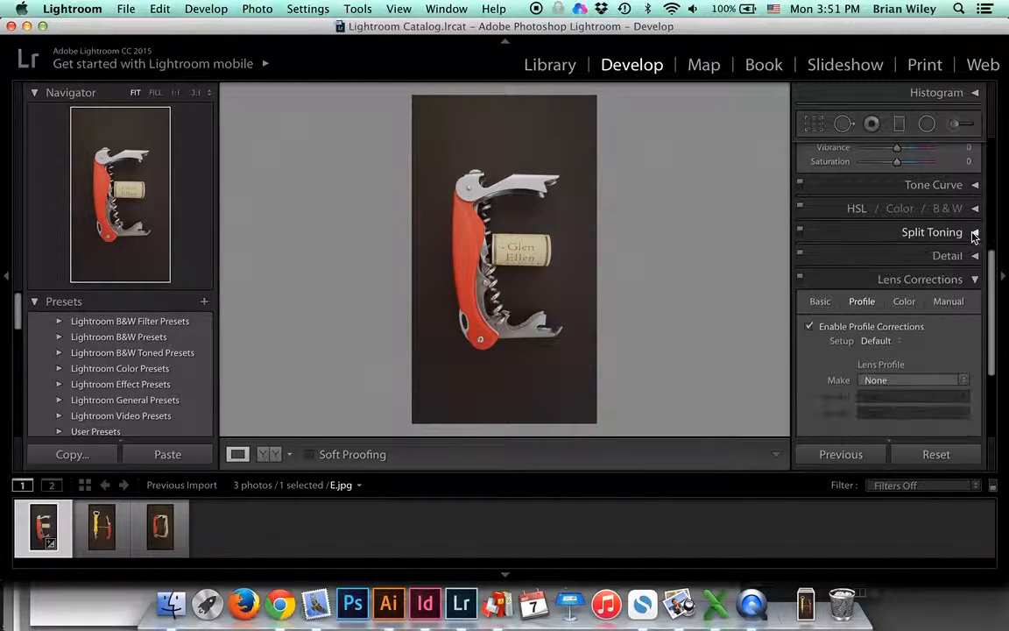
left_click(974, 279)
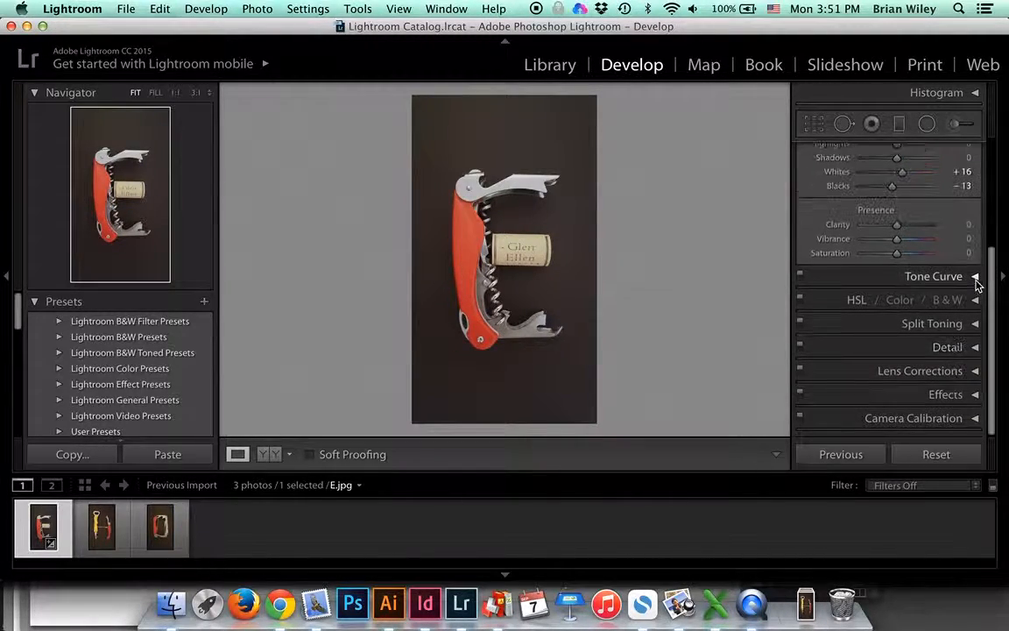
left_click(975, 395)
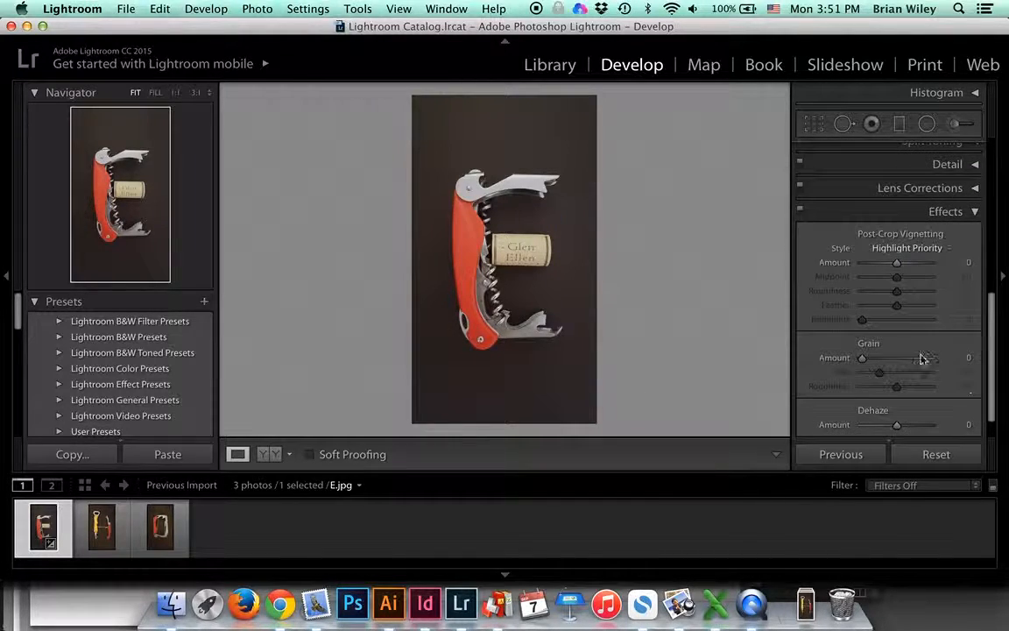
left_click(974, 213)
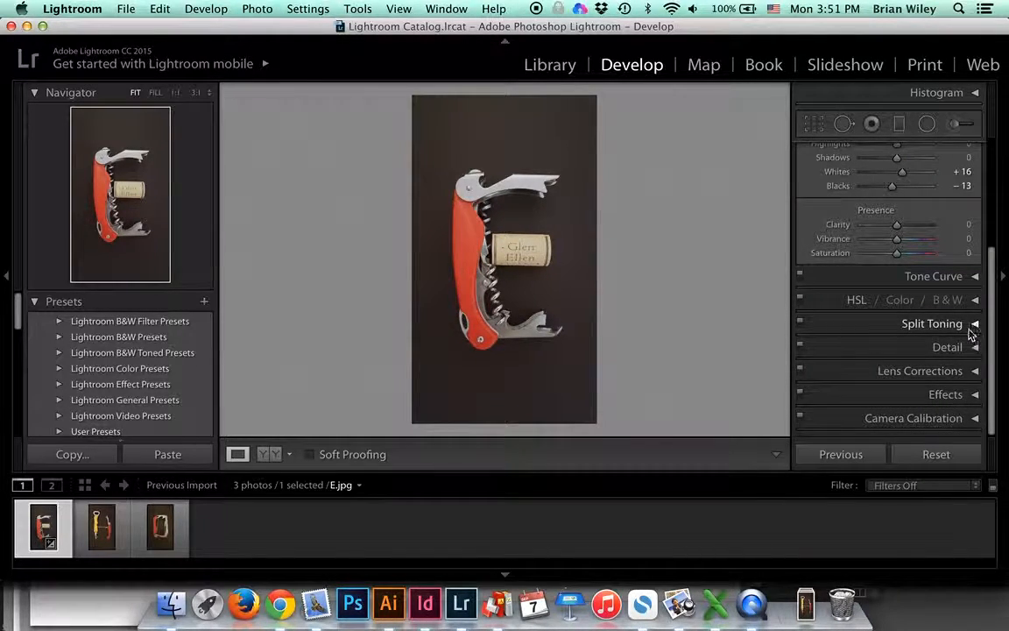
- Examine the HSL hue and saturation adjustments for E.jpg
left_click(974, 299)
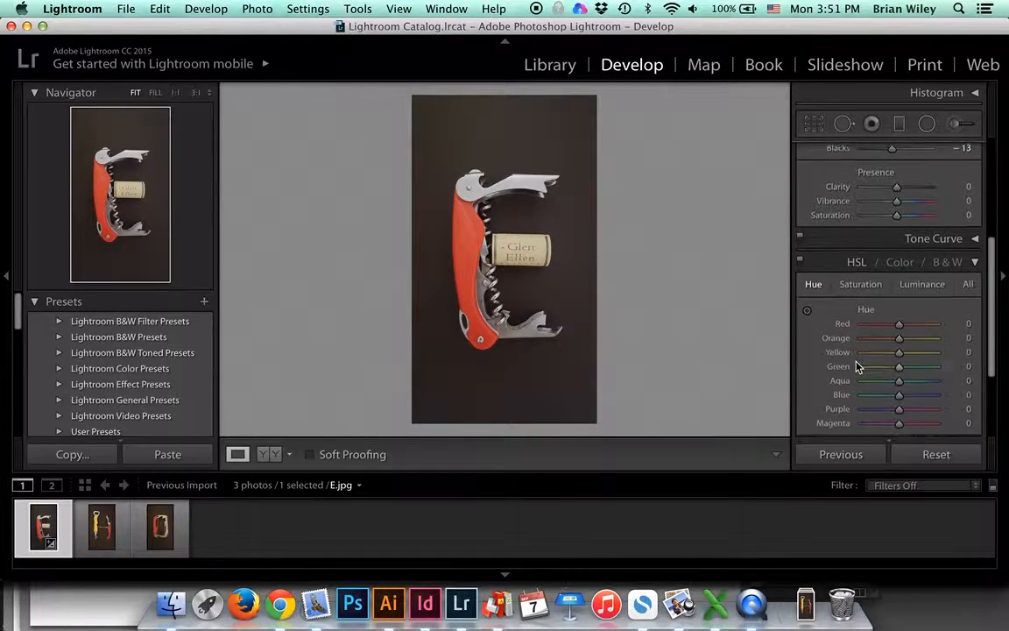
left_click(852, 277)
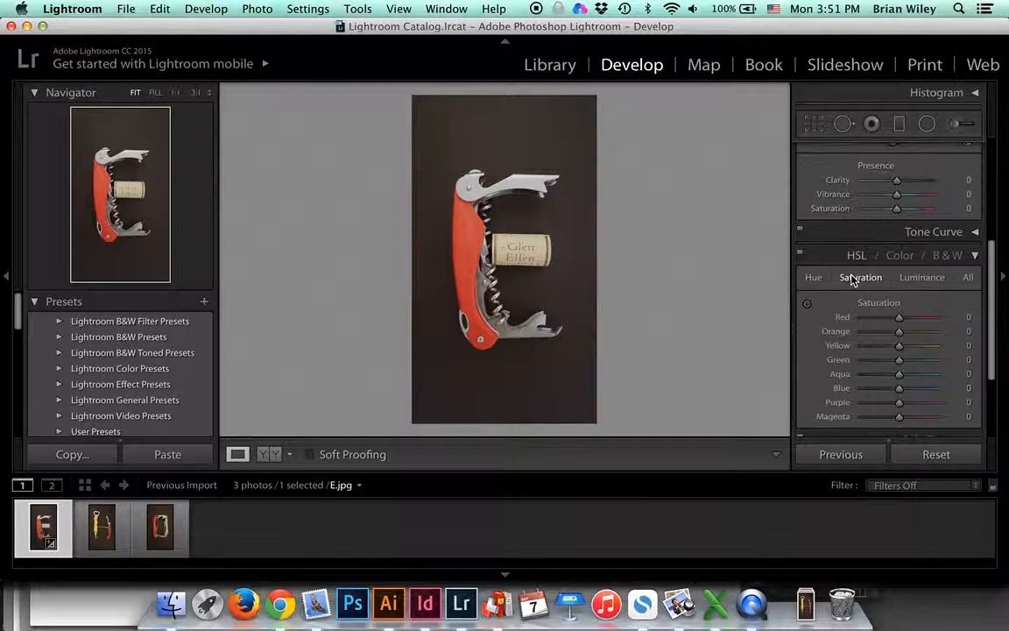
scroll(867, 284, "up", 5)
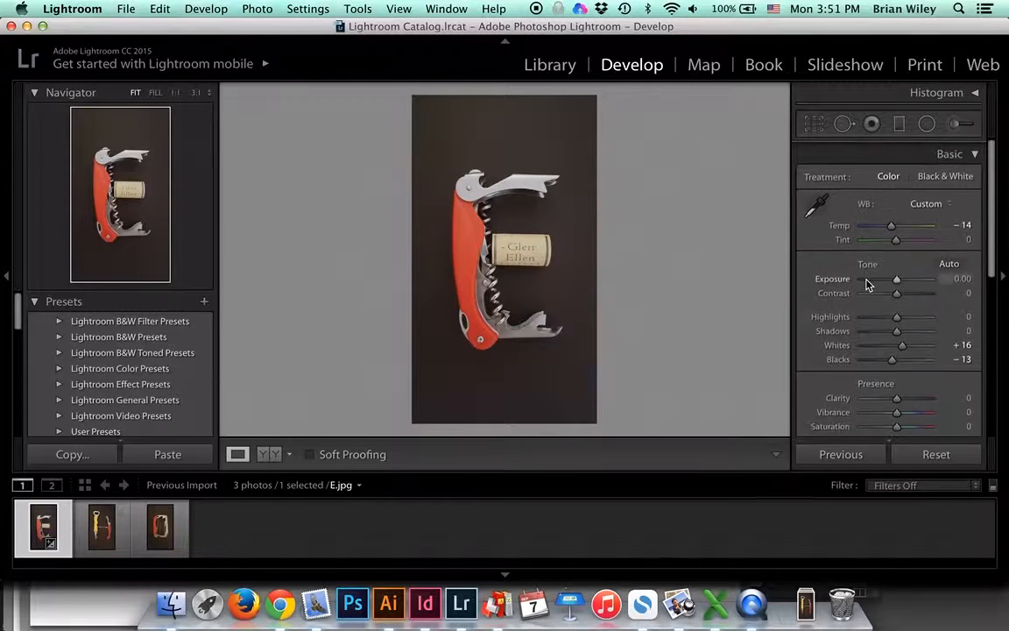
- Examine the Crop & Straighten and Spot Removal tool options and check the histogram for E.jpg
left_click(814, 127)
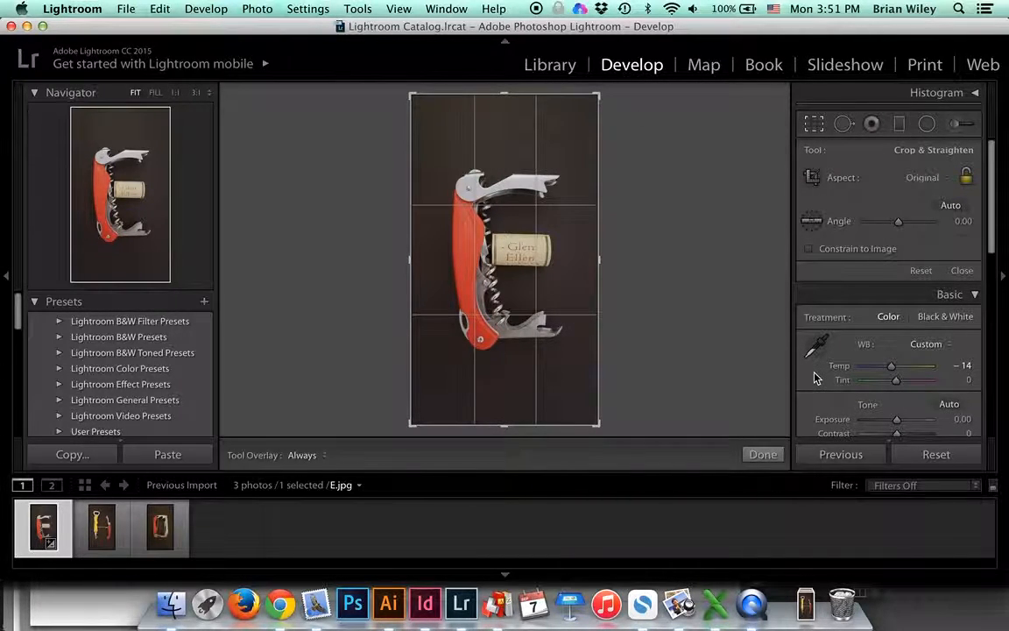
scroll(814, 377, "down", 1)
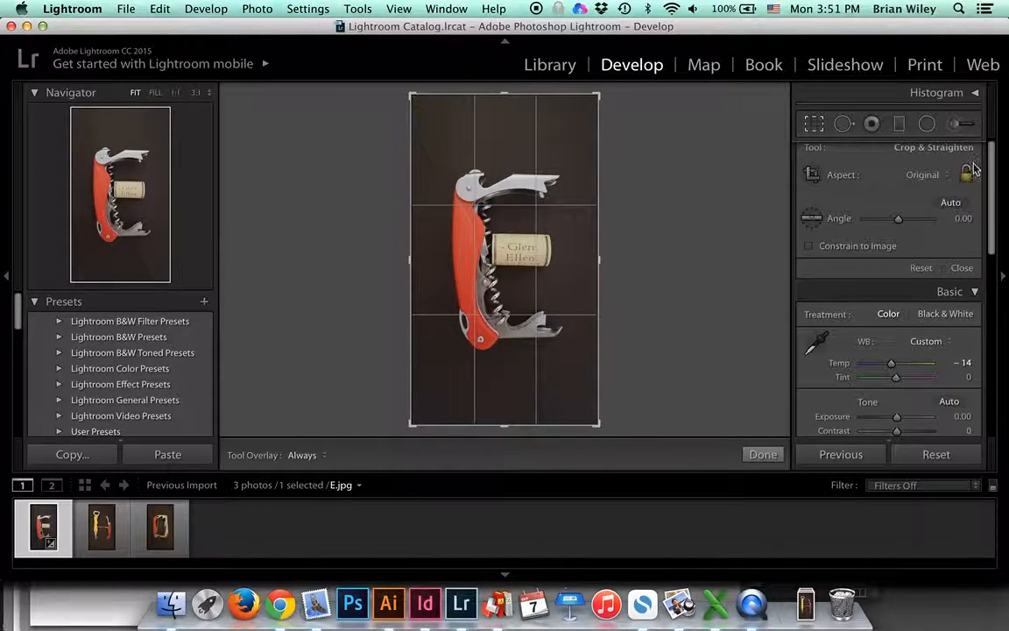
left_click(842, 129)
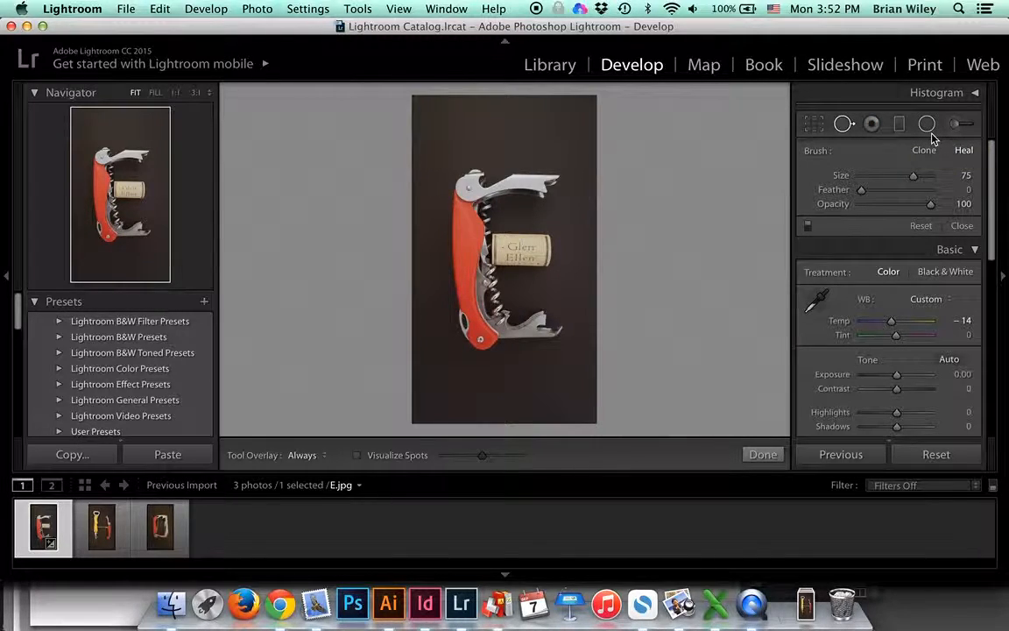
left_click(977, 93)
left_click(977, 93)
- Collapse the Basic adjustments and set the Shadows region of E.jpg's tone curve to -14
left_click(975, 250)
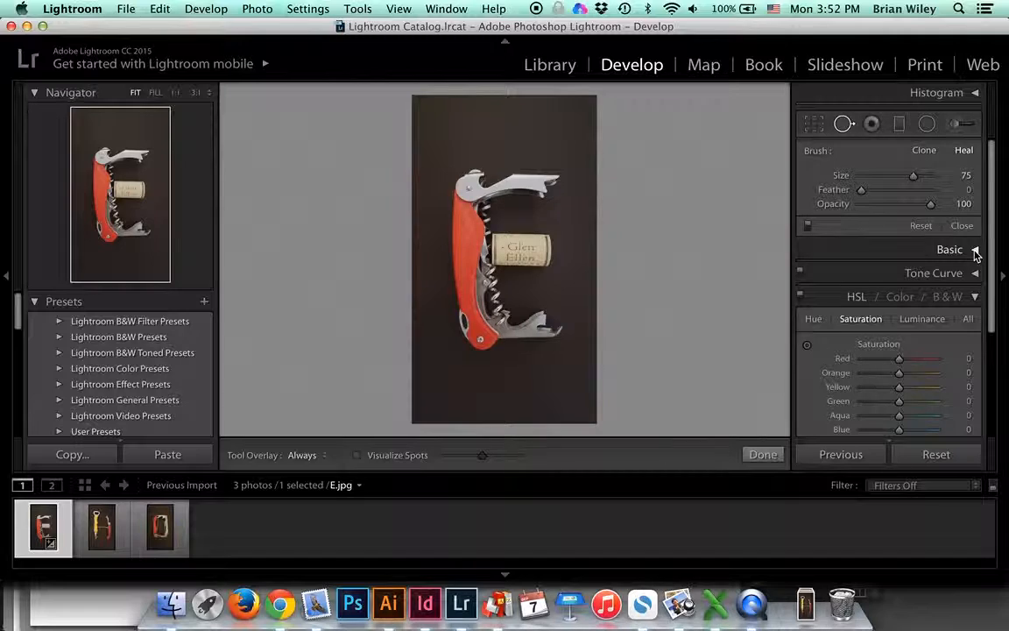
left_click(975, 266)
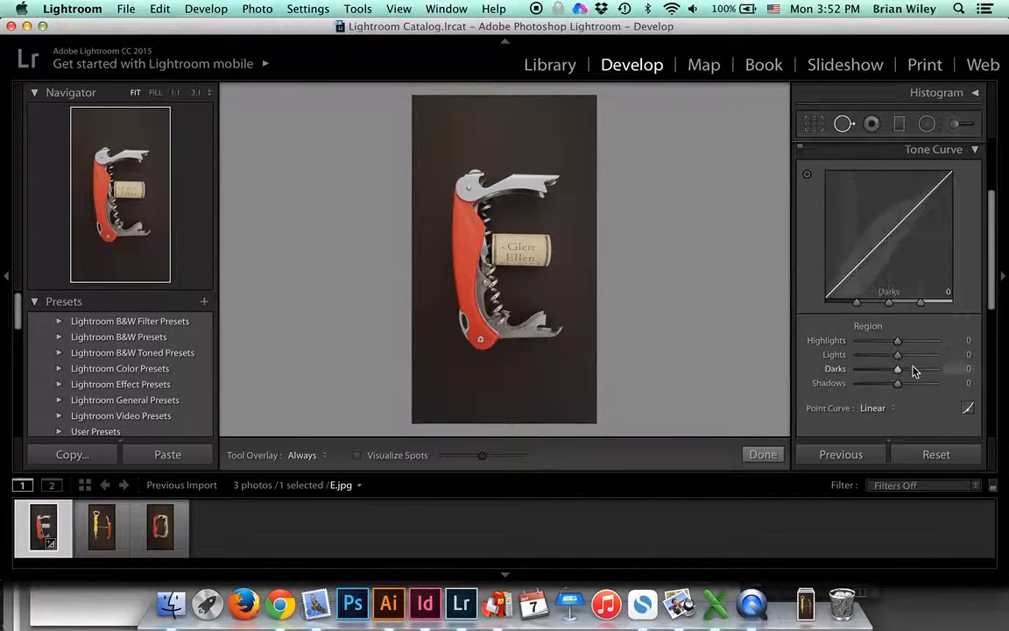
mouse_move(857, 304)
left_mouse_down()
mouse_move(829, 304)
mouse_move(861, 310)
left_mouse_up()
left_click_drag(889, 385, 890, 387)
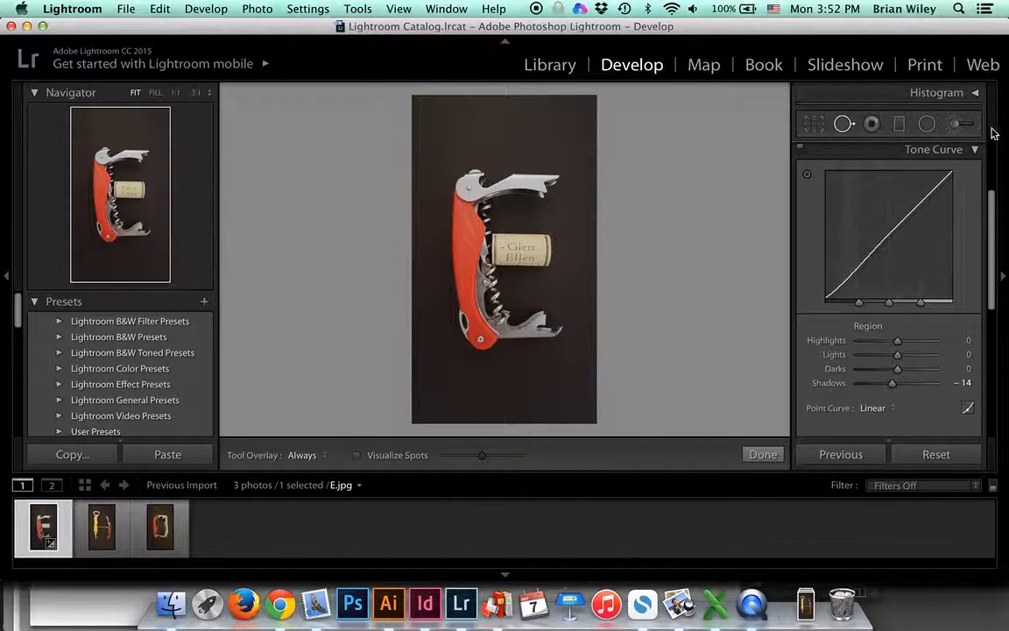
- Collapse the Tone Curve and HSL adjustments and close the Spot Removal tool
left_click(975, 151)
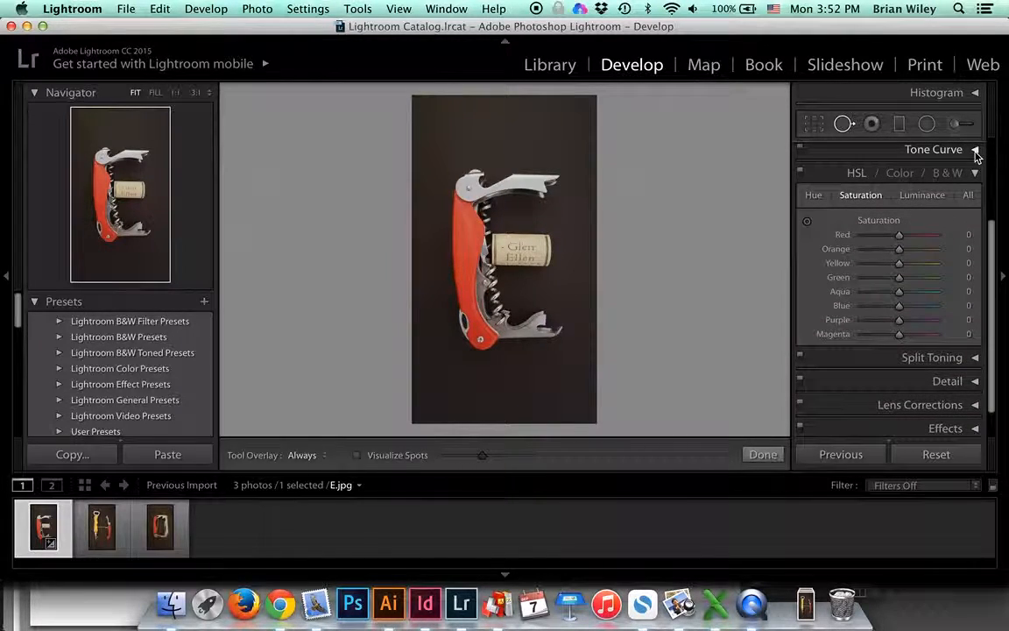
left_click(975, 173)
scroll(975, 173, "up", 3)
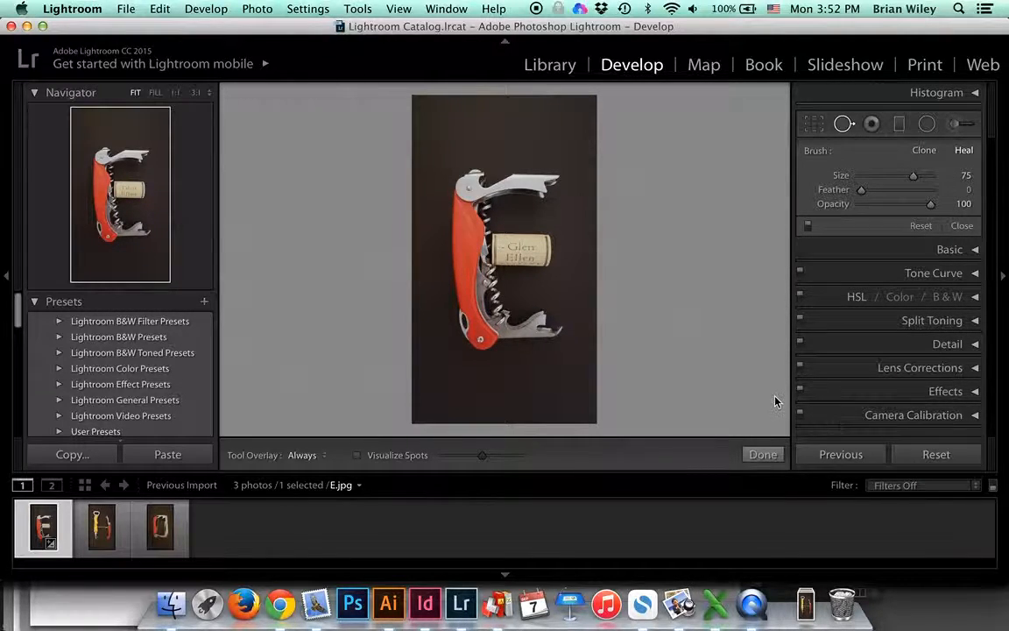
left_click(762, 455)
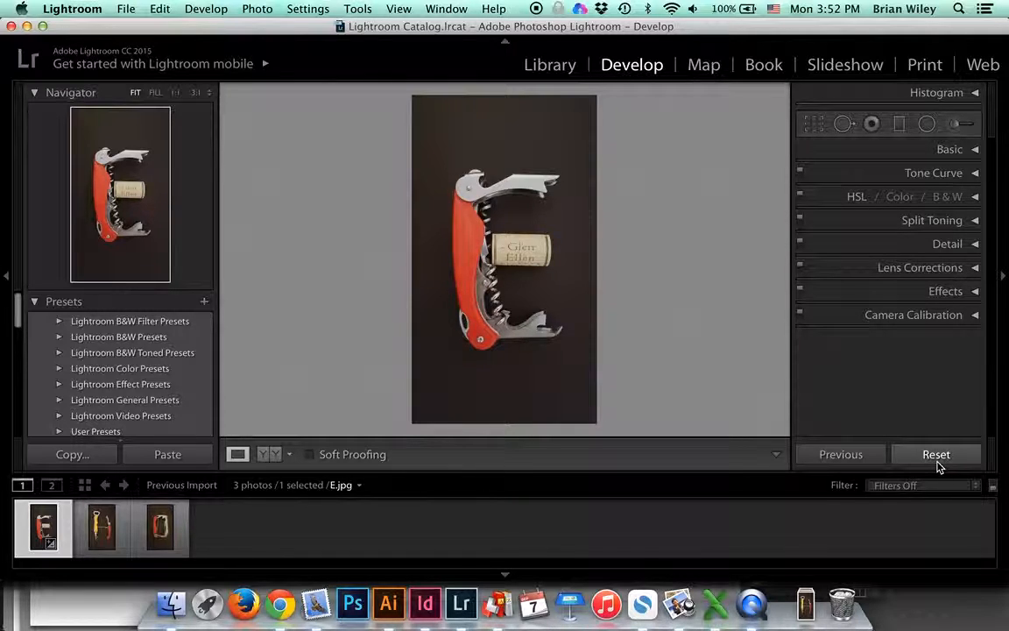
- Select all three letter photos in the filmstrip and compare the unedited H.jpg with E.jpg
left_click(101, 536)
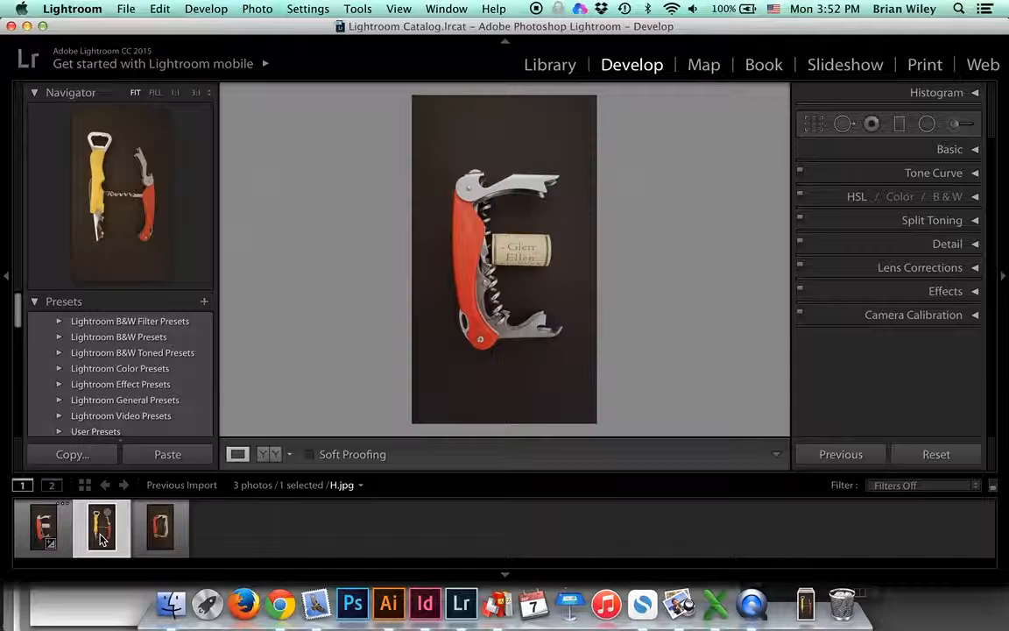
left_click(46, 529)
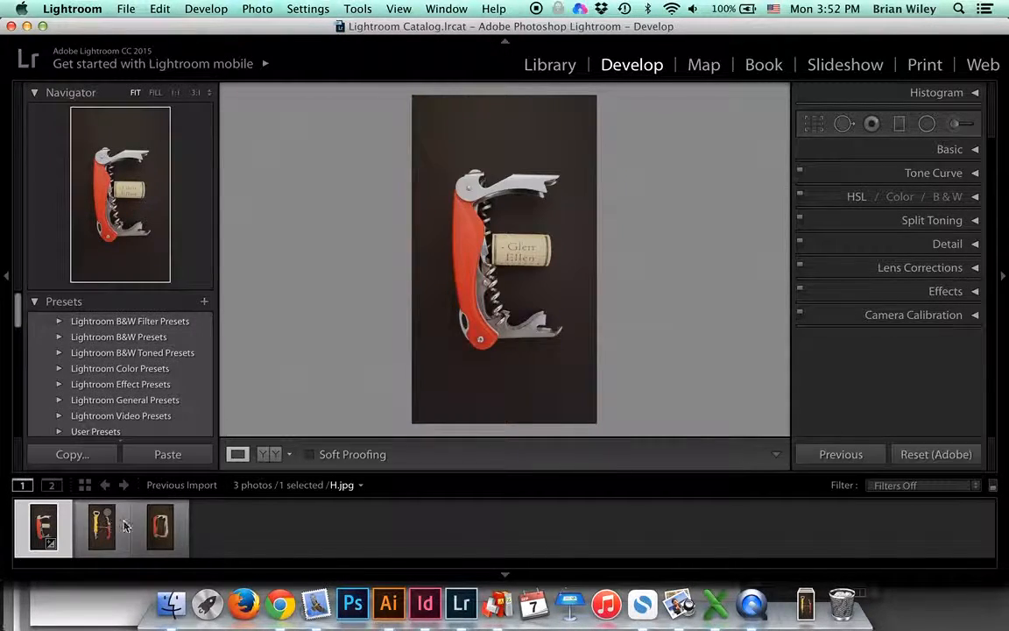
left_click(167, 532, "shift")
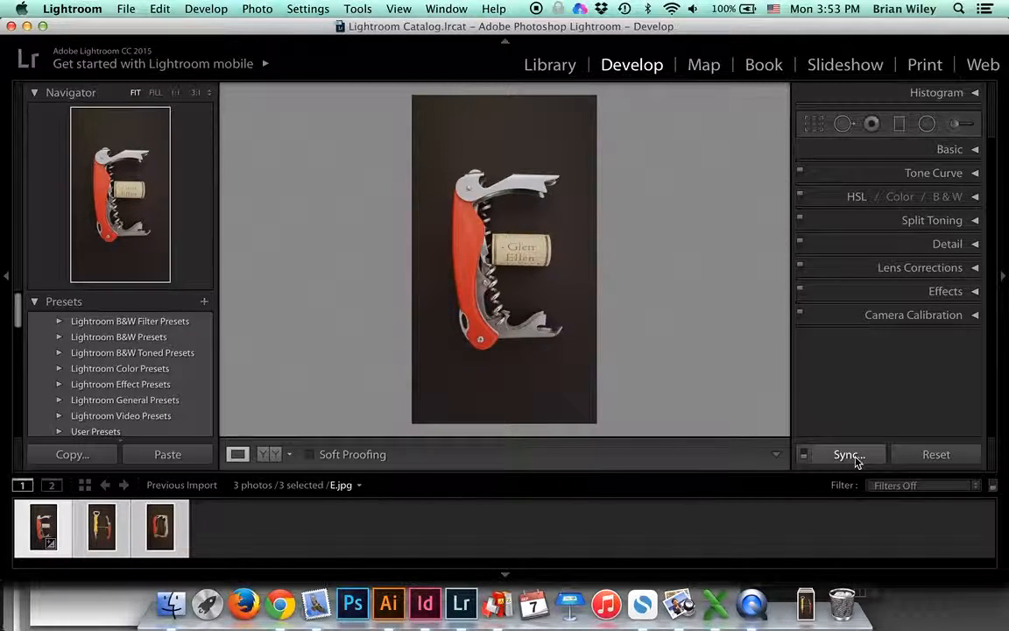
key("Right")
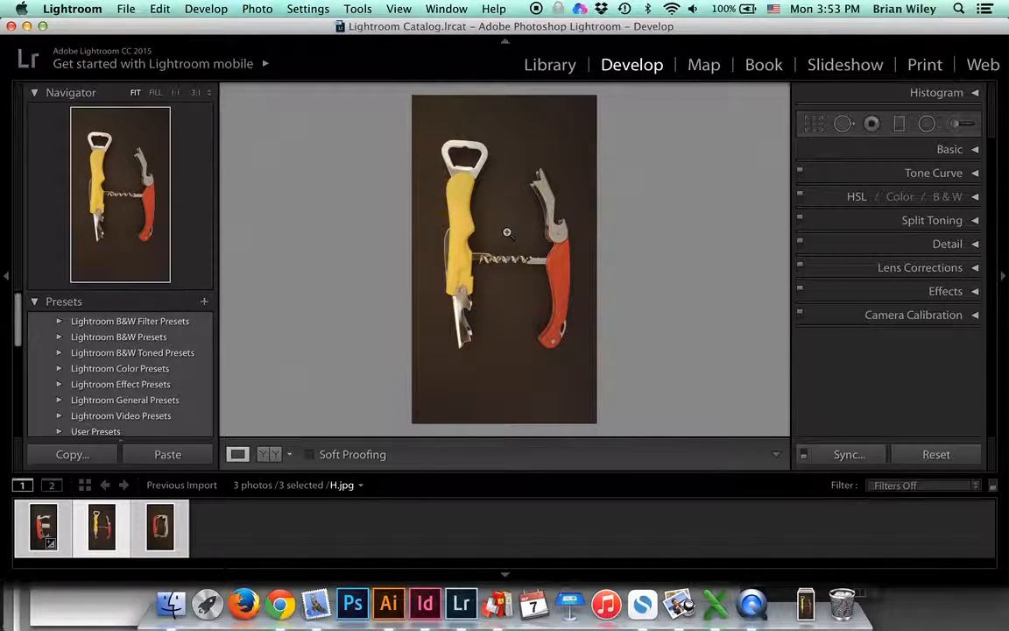
left_click(48, 523)
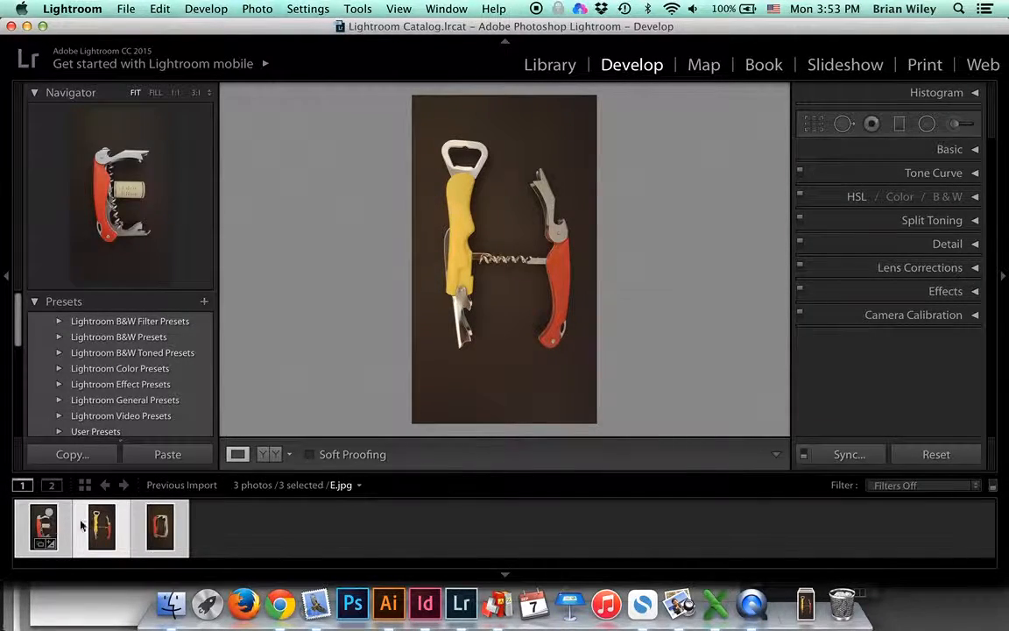
- Select all three photos with E.jpg as the active one and synchronize its develop settings, leaving out local adjustments, spot removal and crop
left_click(152, 542, "shift")
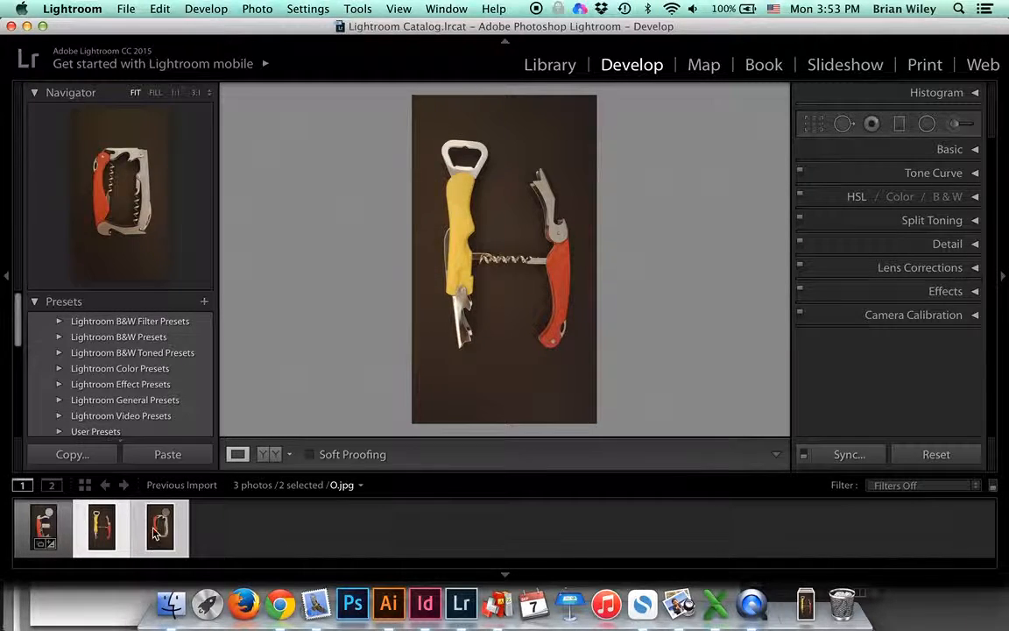
key("Left")
left_click(167, 540, "shift")
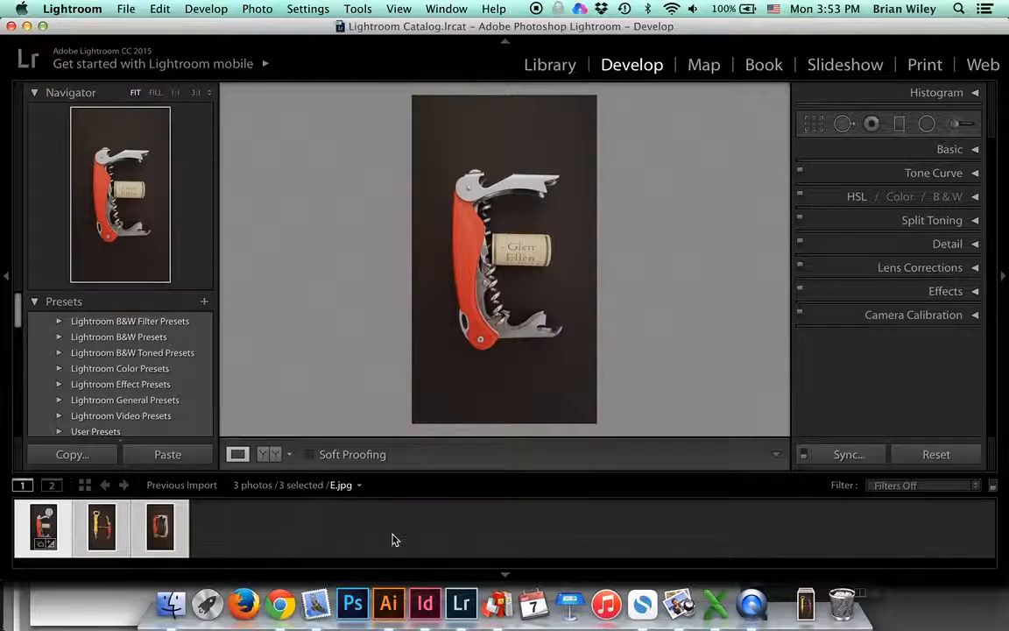
left_click(850, 455)
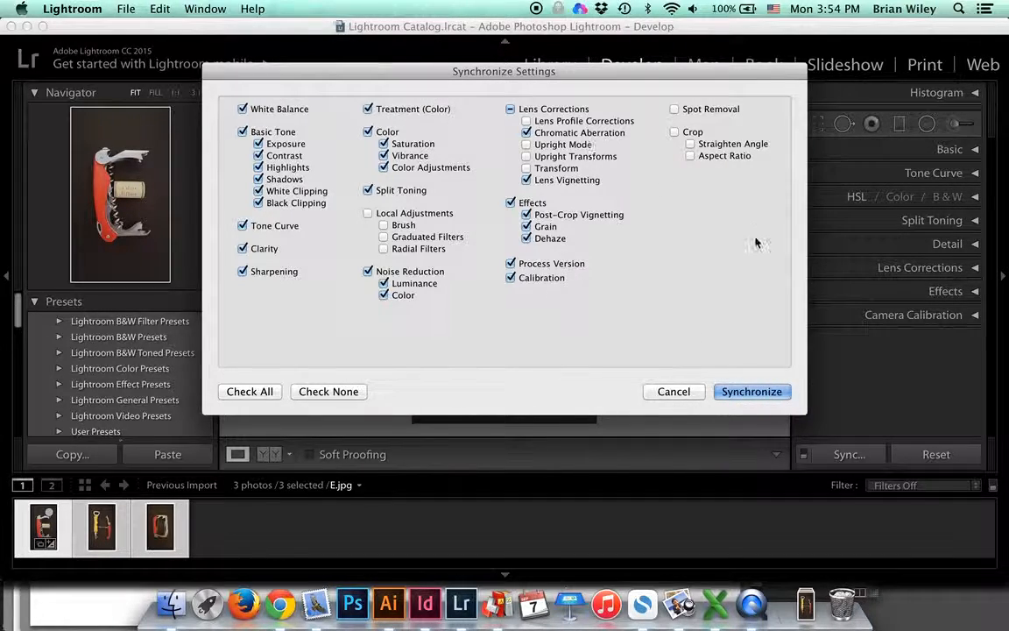
left_click(740, 391)
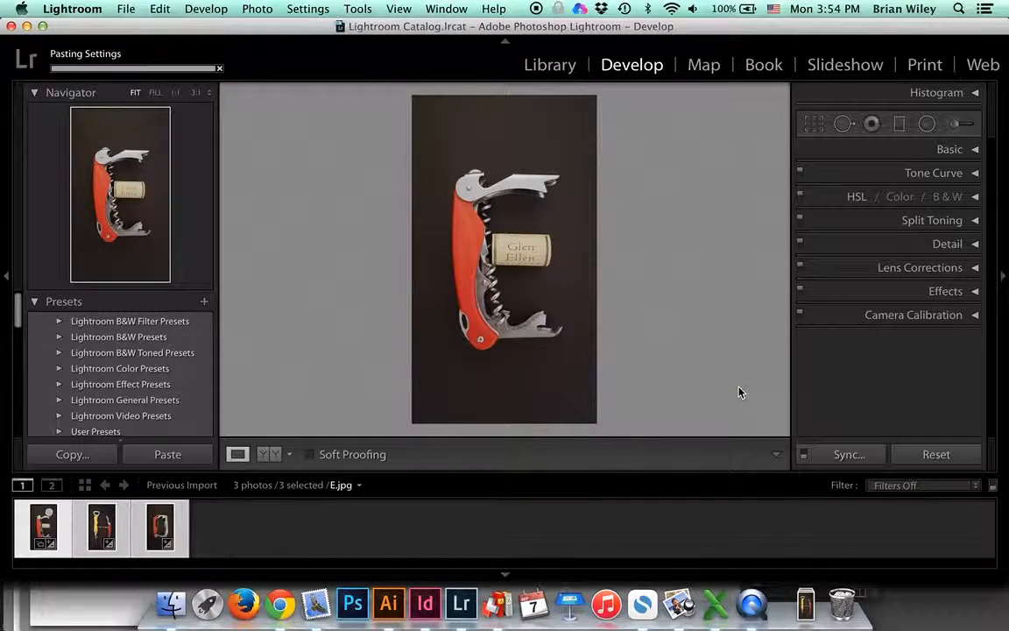
- View E.jpg, H.jpg and O.jpg in turn to check the synchronized look, ending on H.jpg alone
left_click(100, 536)
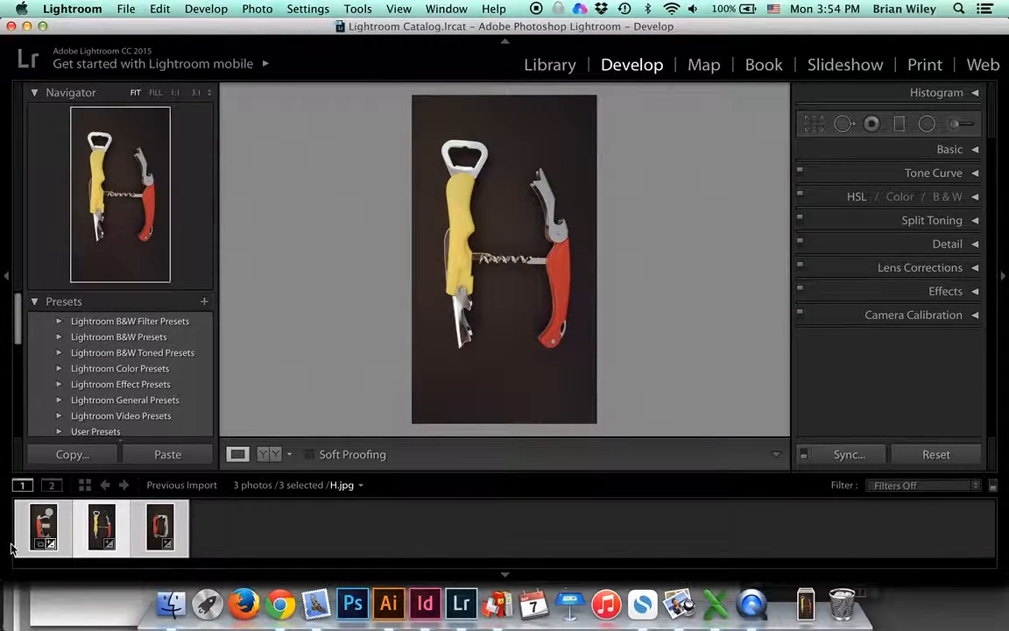
key("Left")
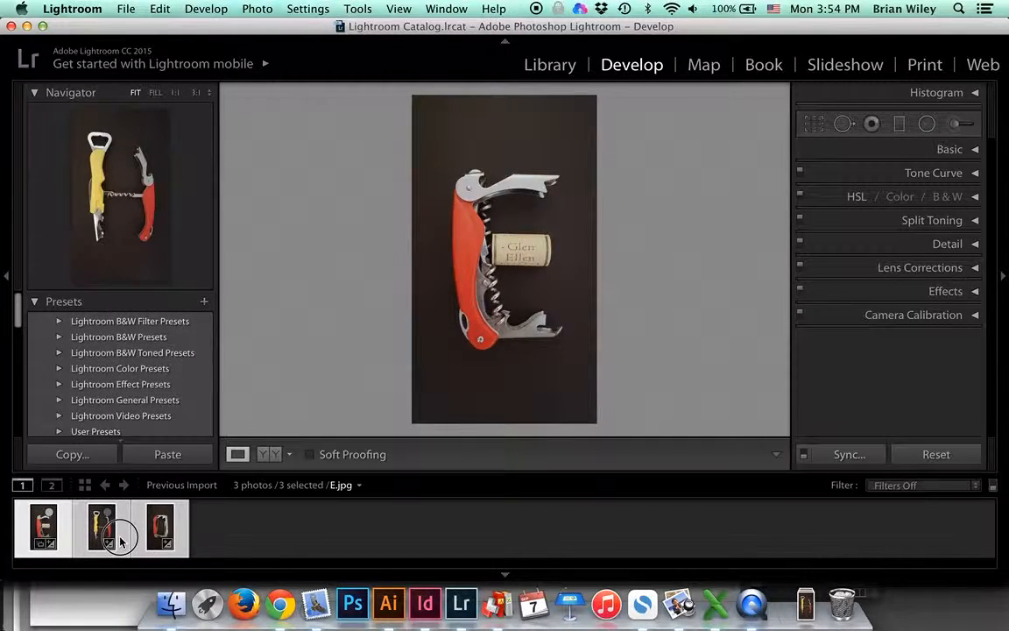
left_click(105, 525)
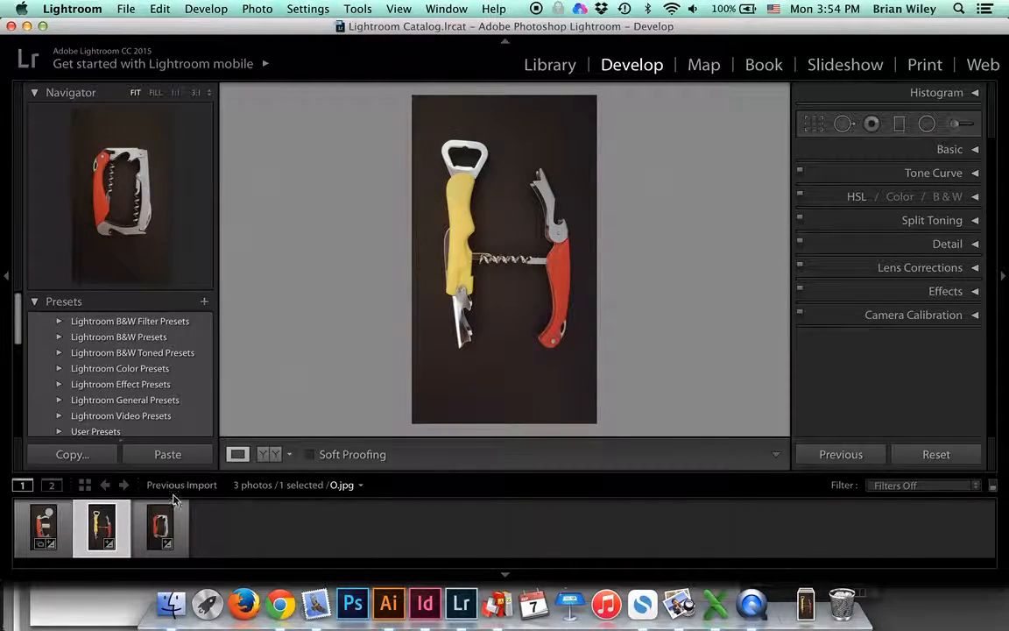
left_click(158, 525)
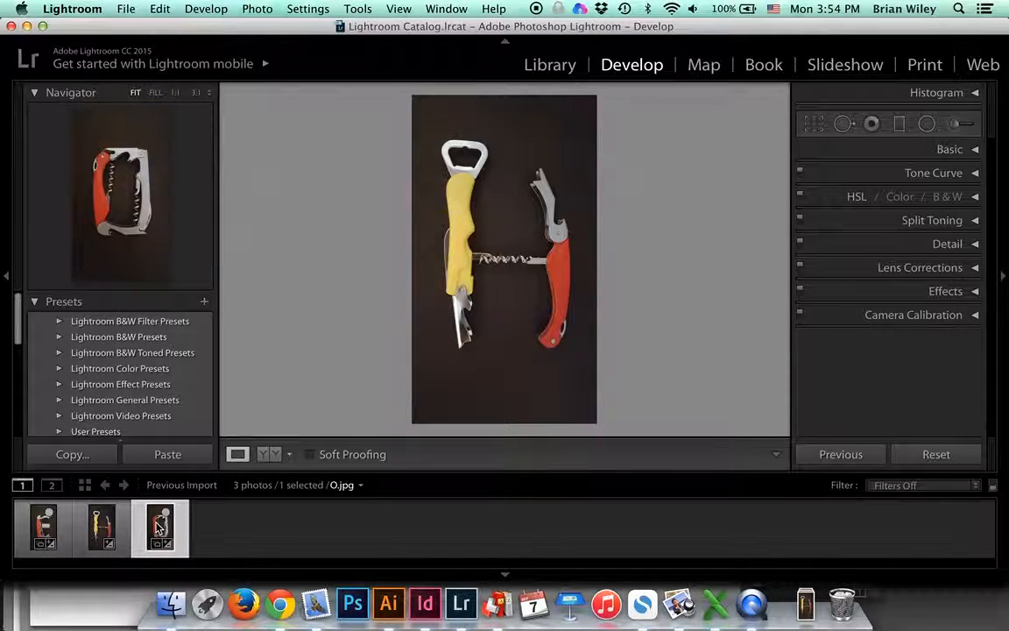
left_click(47, 532)
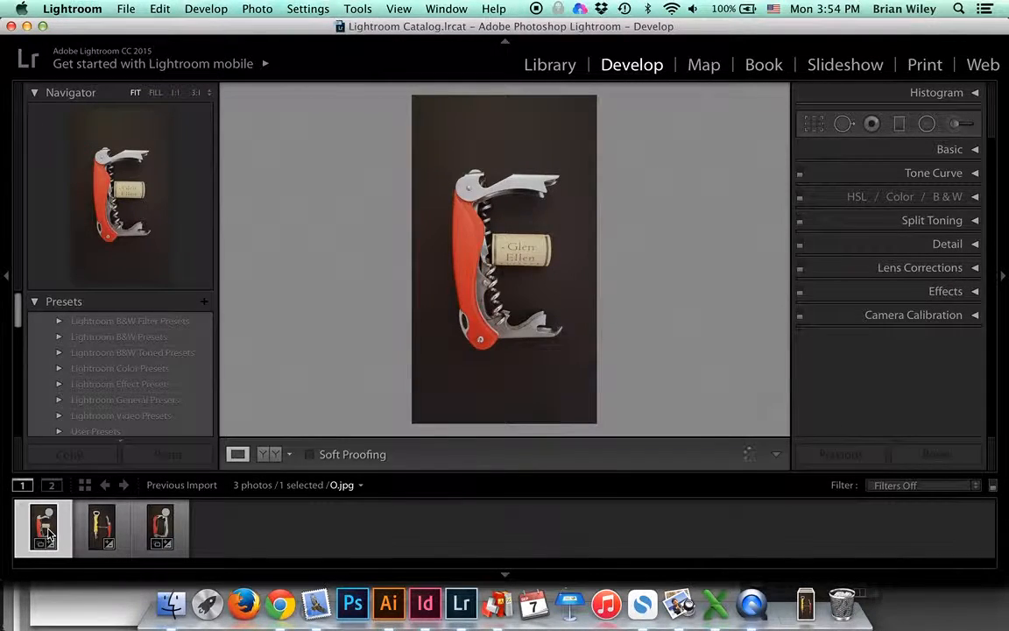
left_click(102, 532)
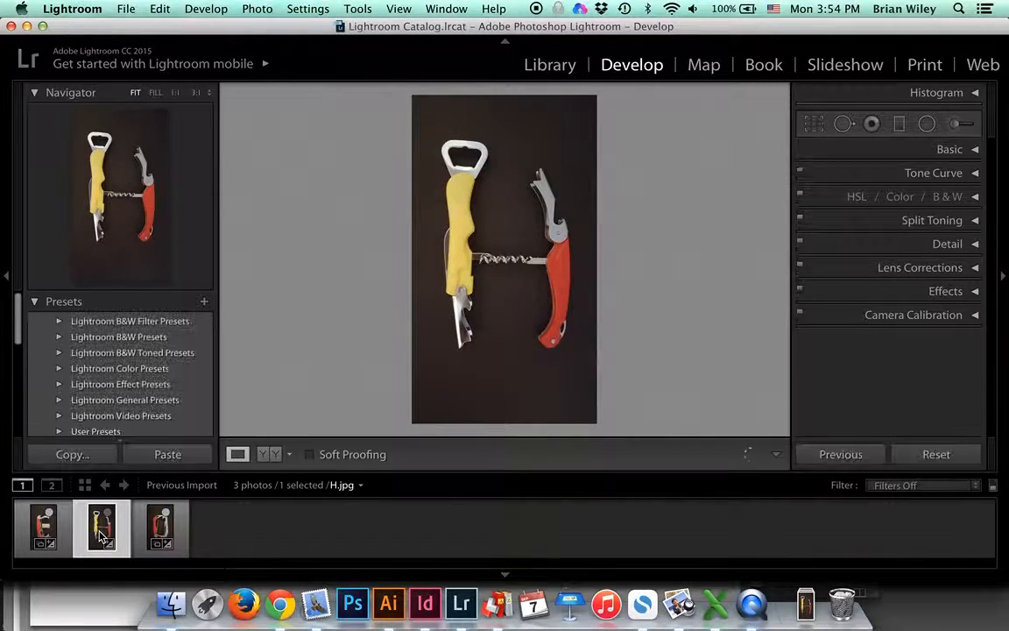
- Set H.jpg's white balance Temp to -9 and its Saturation to +15 in the Basic adjustments
left_click(975, 151)
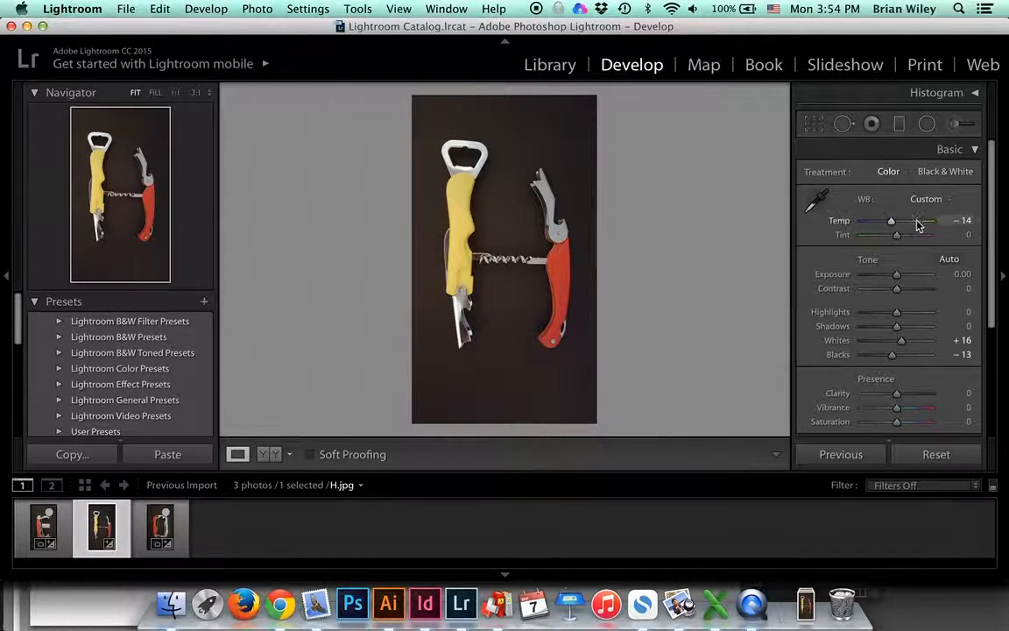
left_click_drag(892, 226, 895, 228)
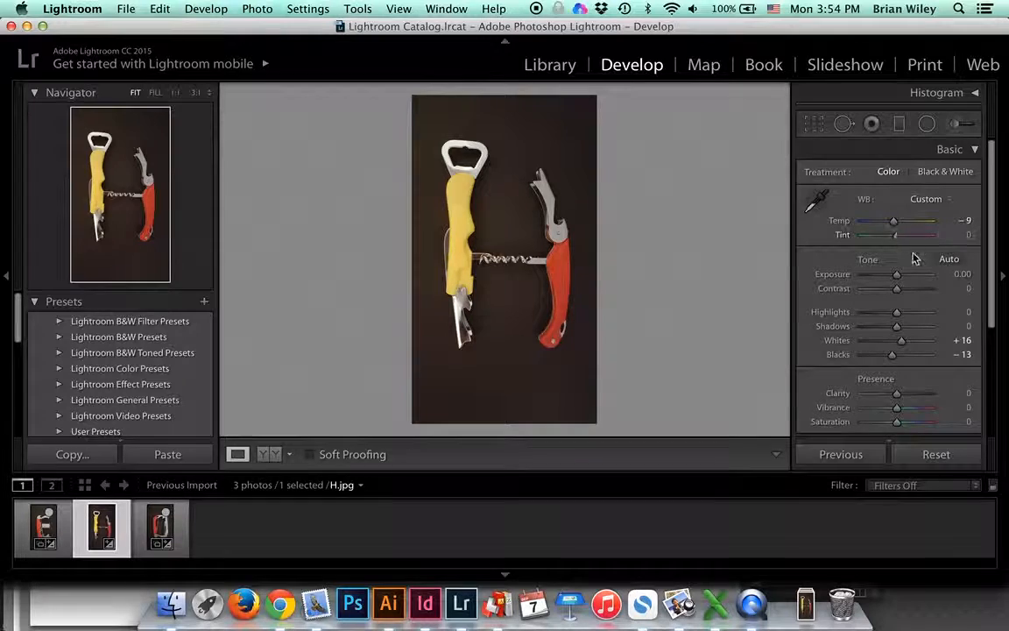
scroll(895, 387, "down", 2)
left_click_drag(896, 399, 901, 402)
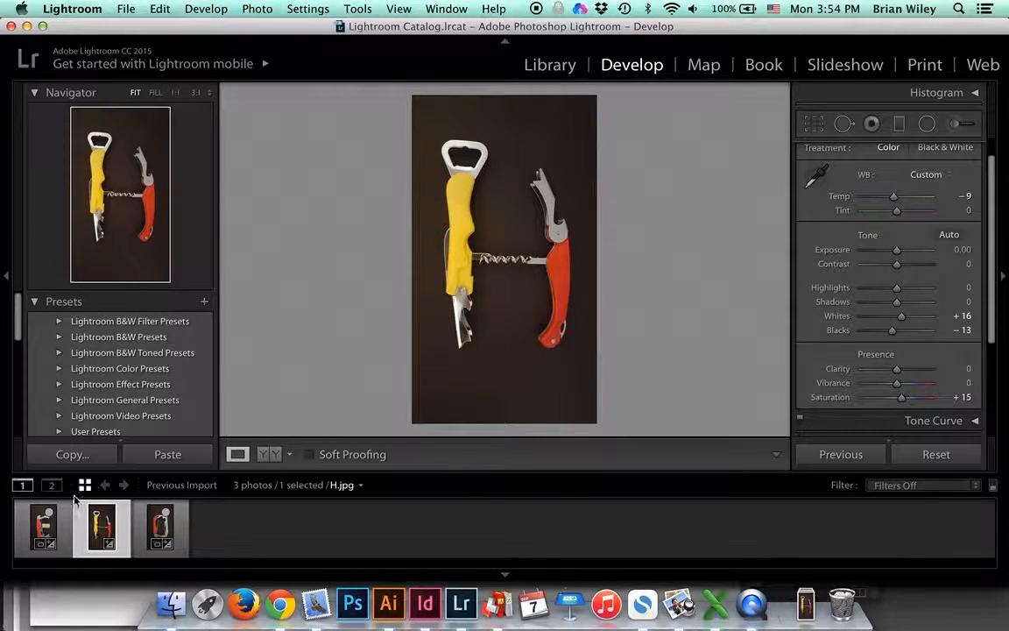
- Select all three photos with E.jpg as the active one and synchronize its develop settings to the other two again
left_click(39, 526)
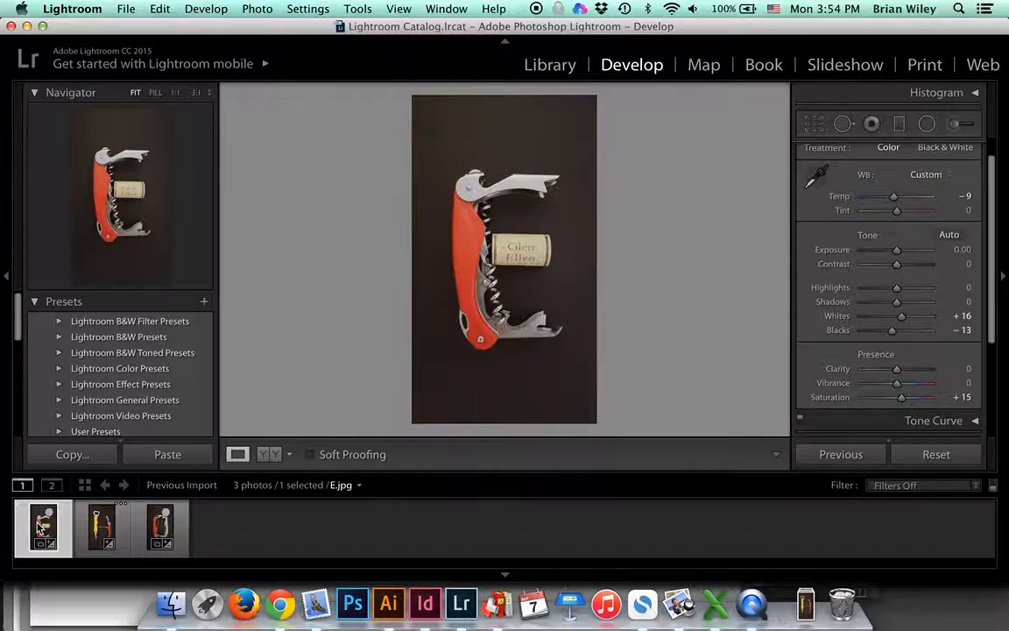
left_click(149, 528, "shift")
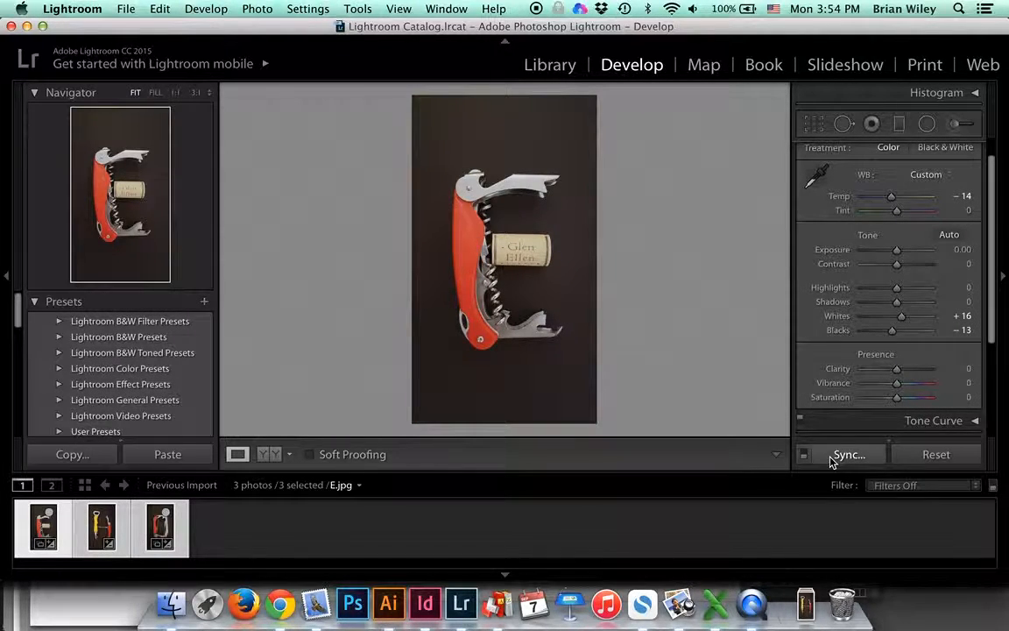
left_click(845, 454)
left_click(751, 360)
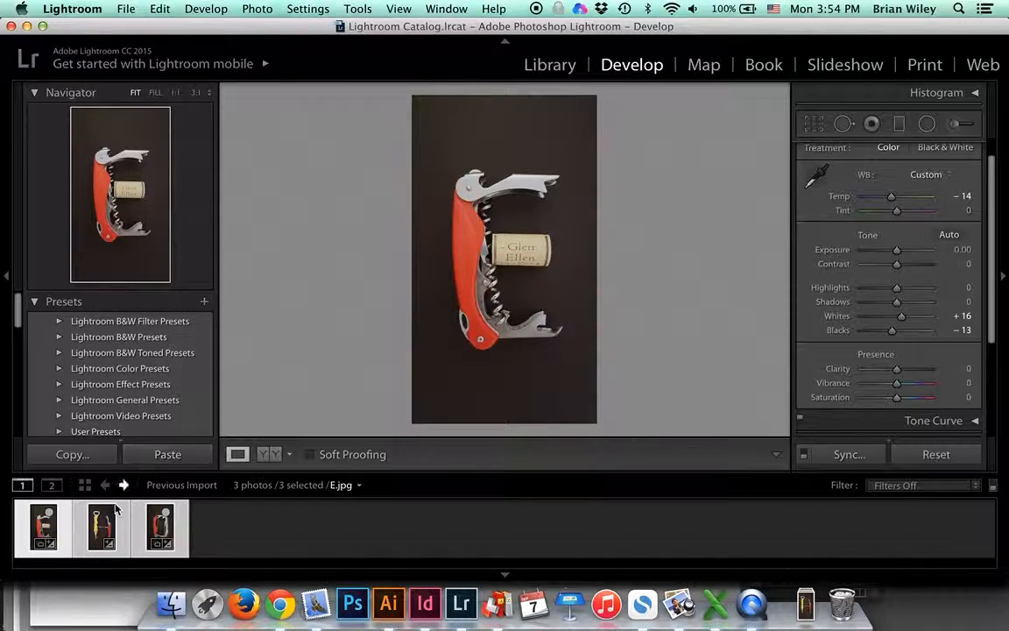
- View H.jpg with the newly synchronized settings and undo the last photo selection
left_click(110, 532)
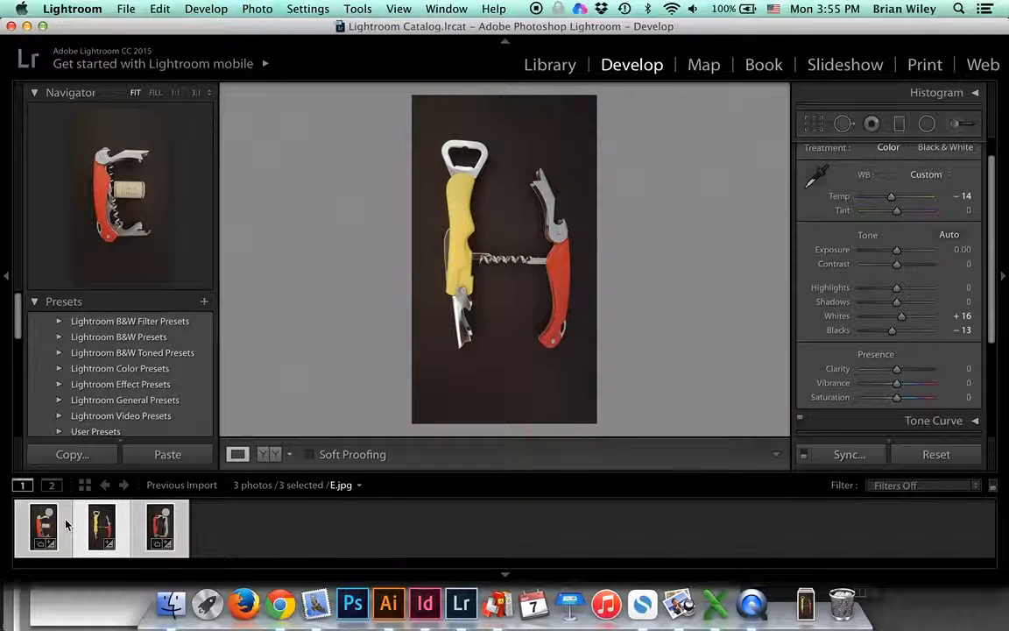
key("super")
key("super+z")
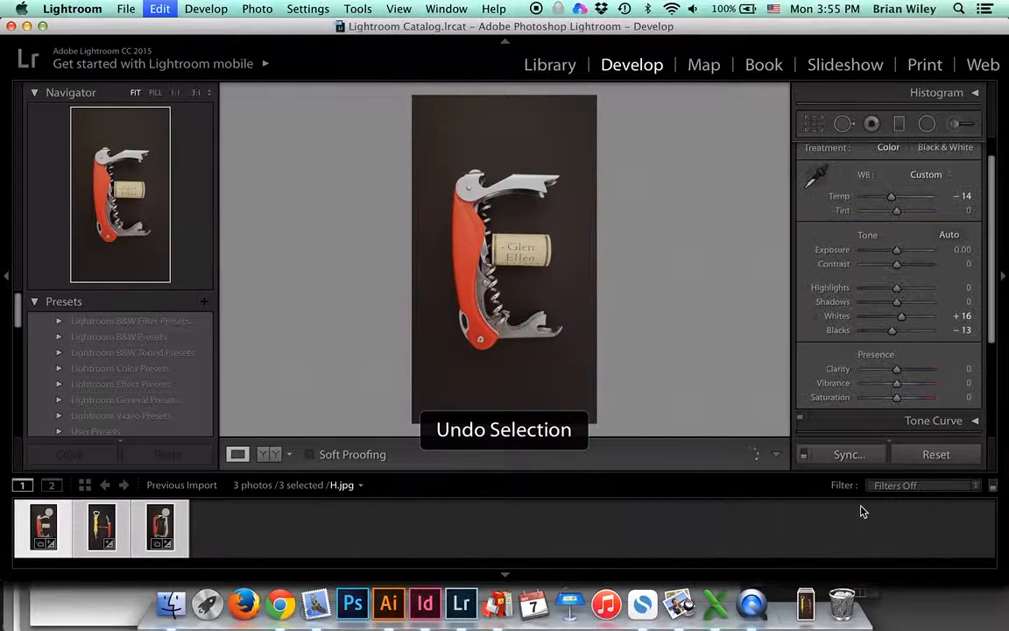
- Undo the last settings synchronization and synchronize H.jpg's develop settings to O.jpg only
key("super+z")
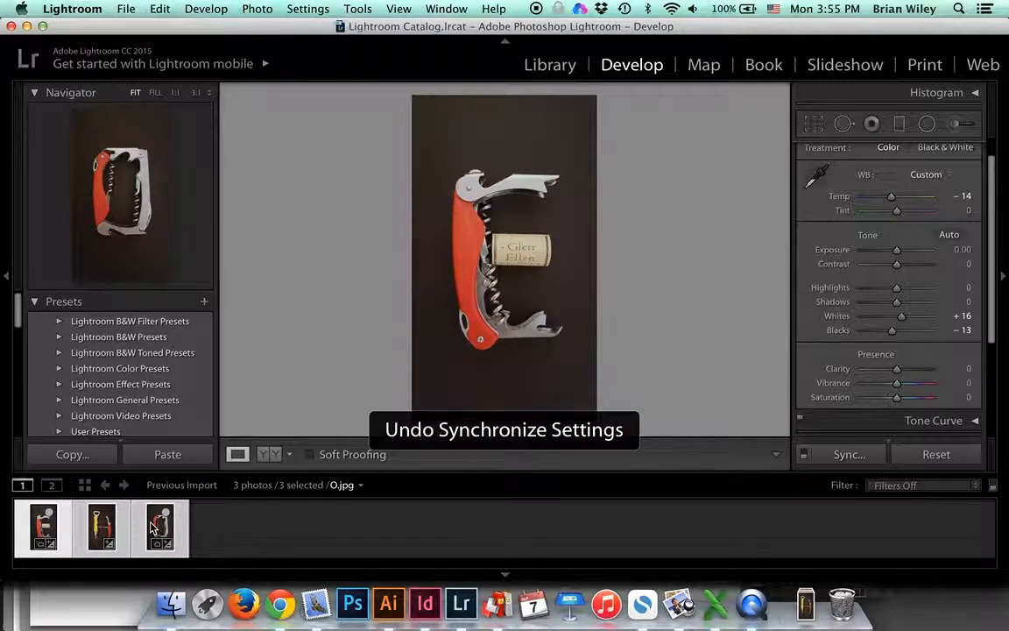
left_click(94, 525)
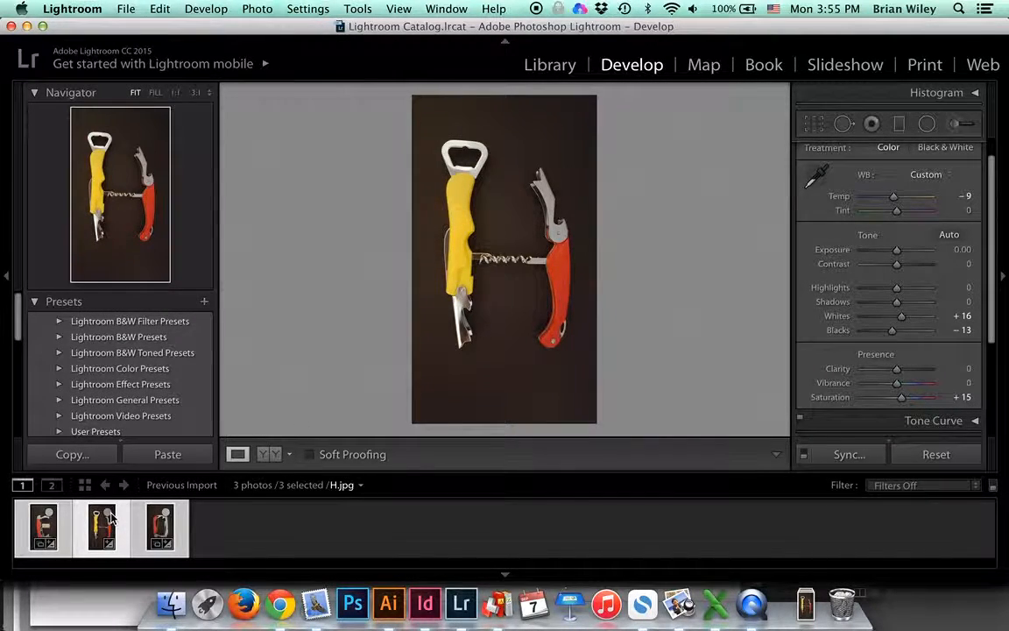
key("shift")
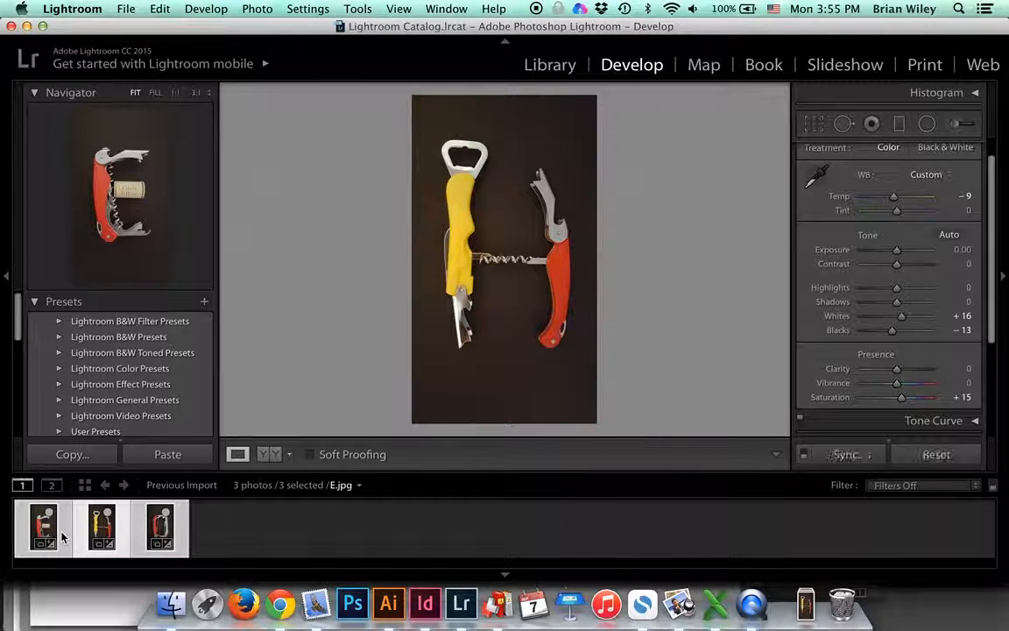
left_click(167, 531, "shift")
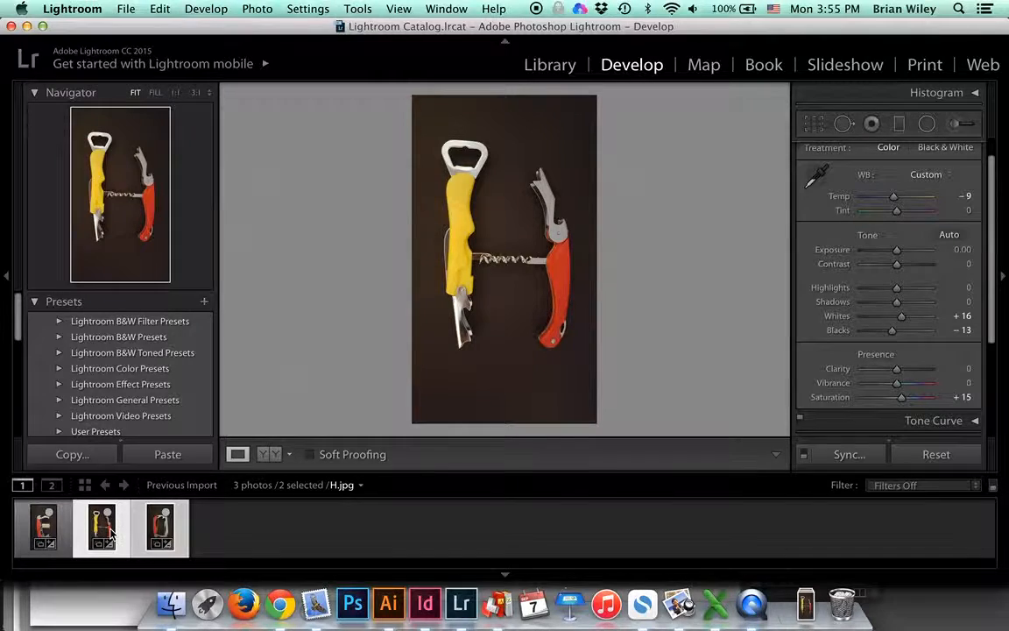
left_click(836, 455)
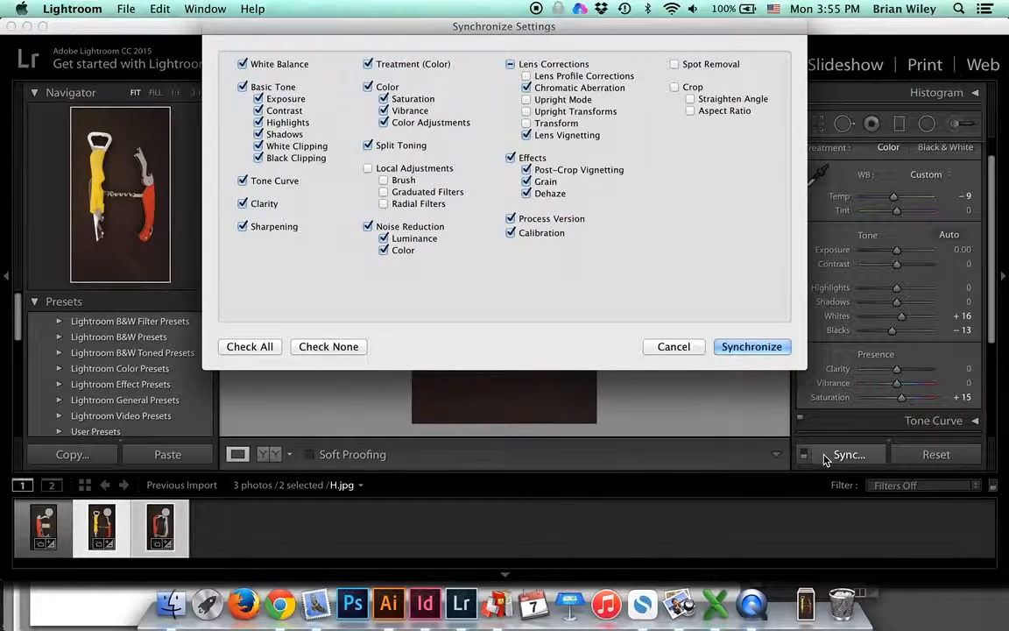
left_click(757, 346)
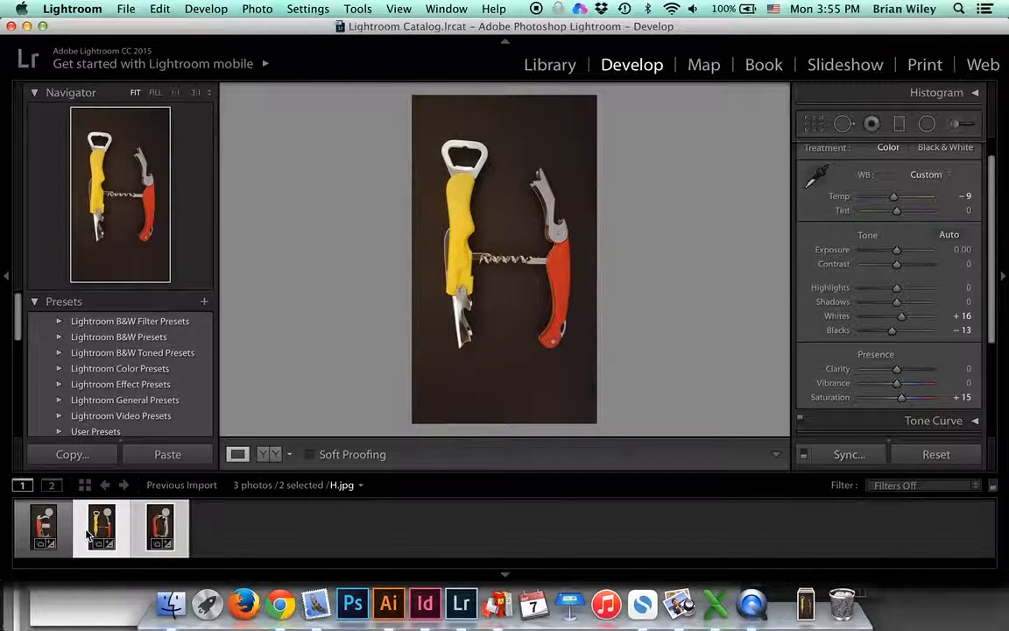
- Select H.jpg and E.jpg with H.jpg as the active photo and synchronize its develop settings to E.jpg
left_click(227, 532)
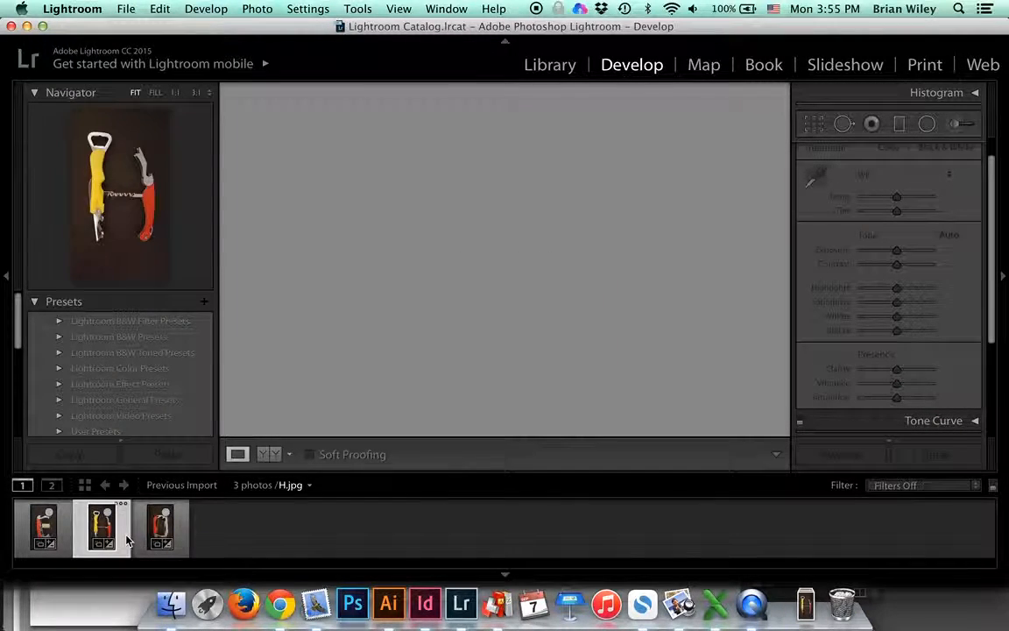
left_click(60, 537, "super")
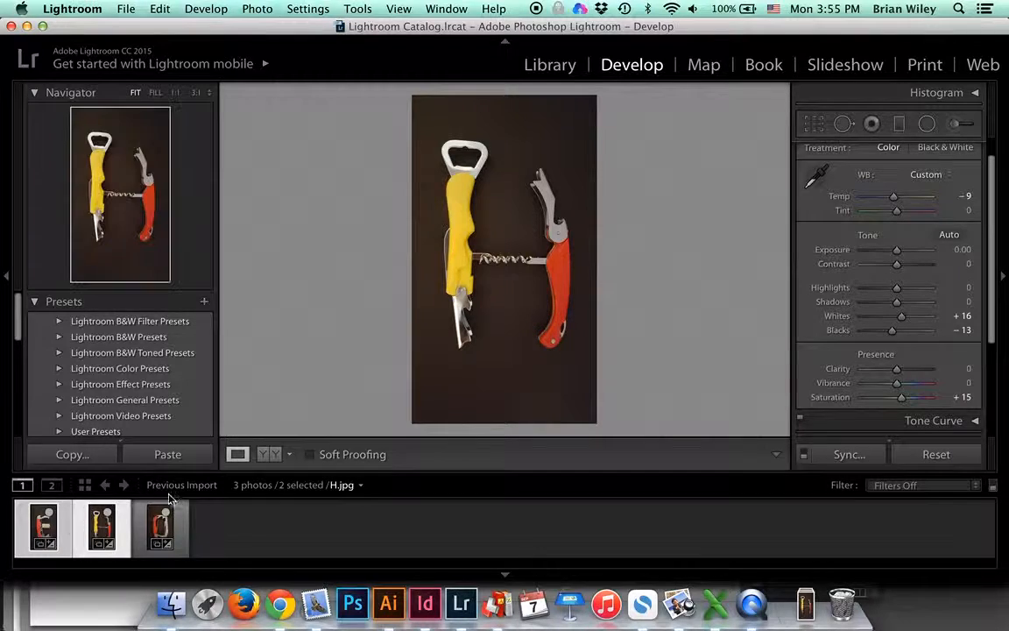
left_click(854, 454)
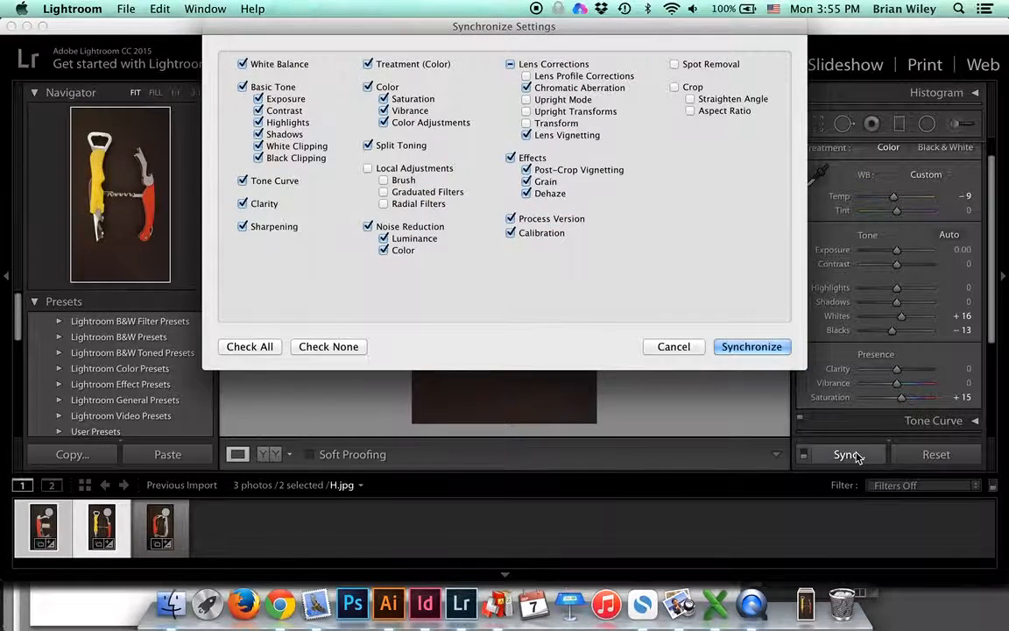
left_click(743, 346)
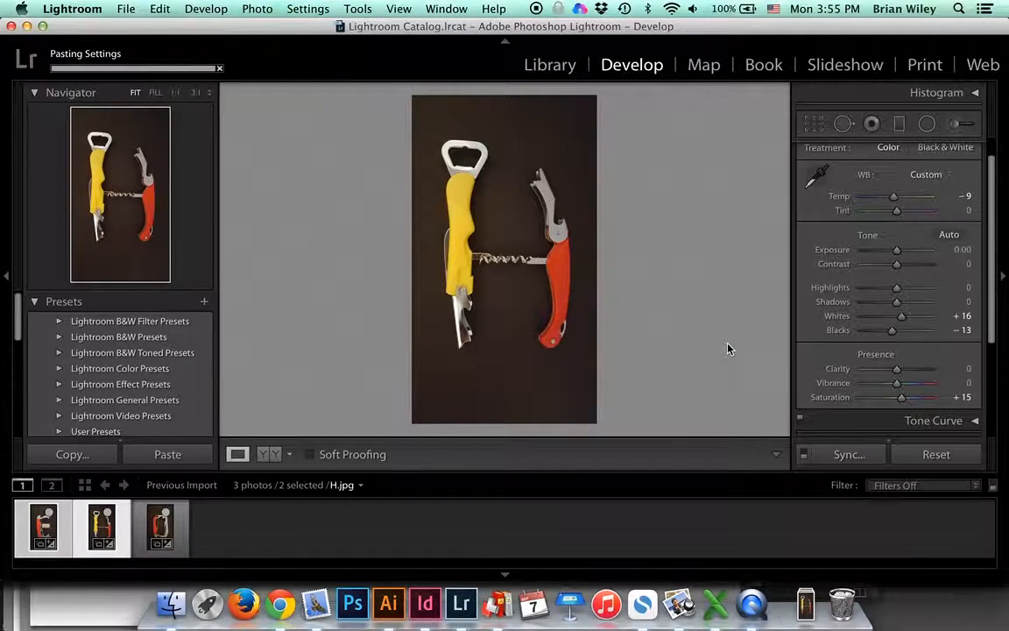
- View E.jpg and H.jpg individually to compare their synchronized look
left_click(61, 539)
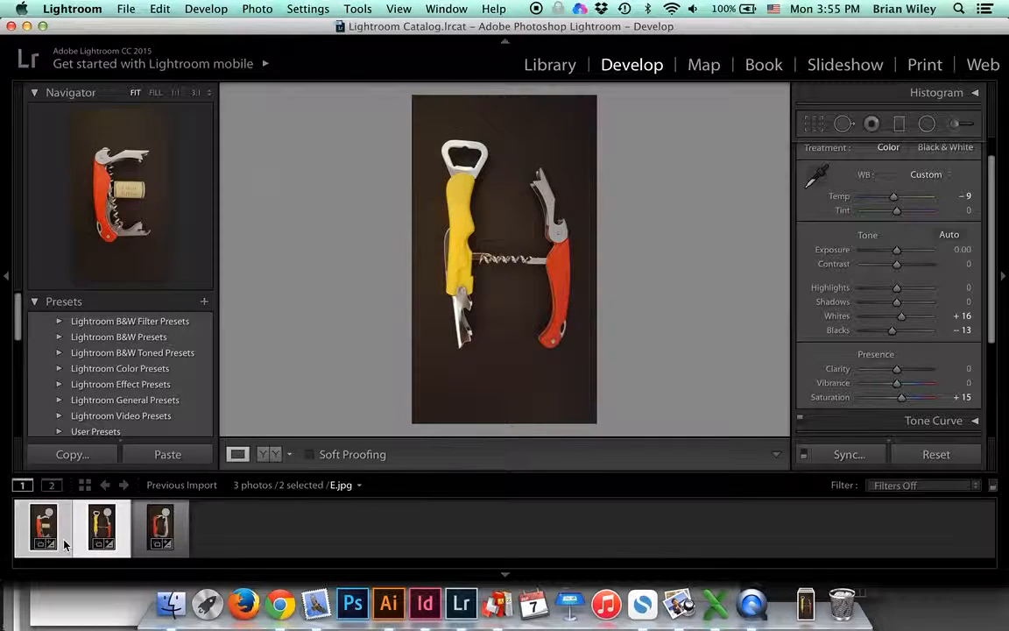
left_click(63, 543)
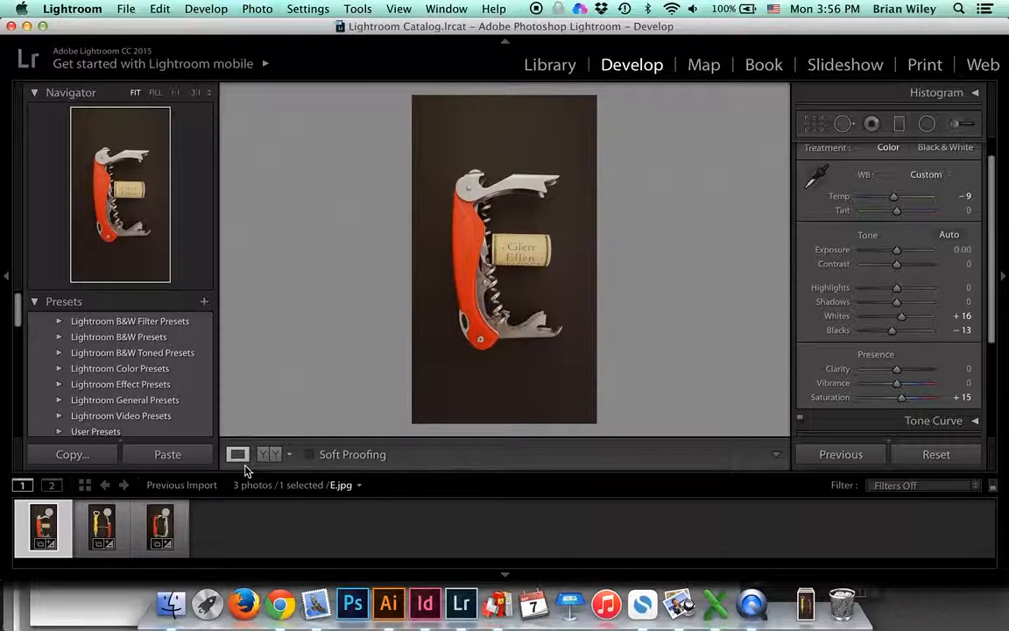
left_click(118, 528)
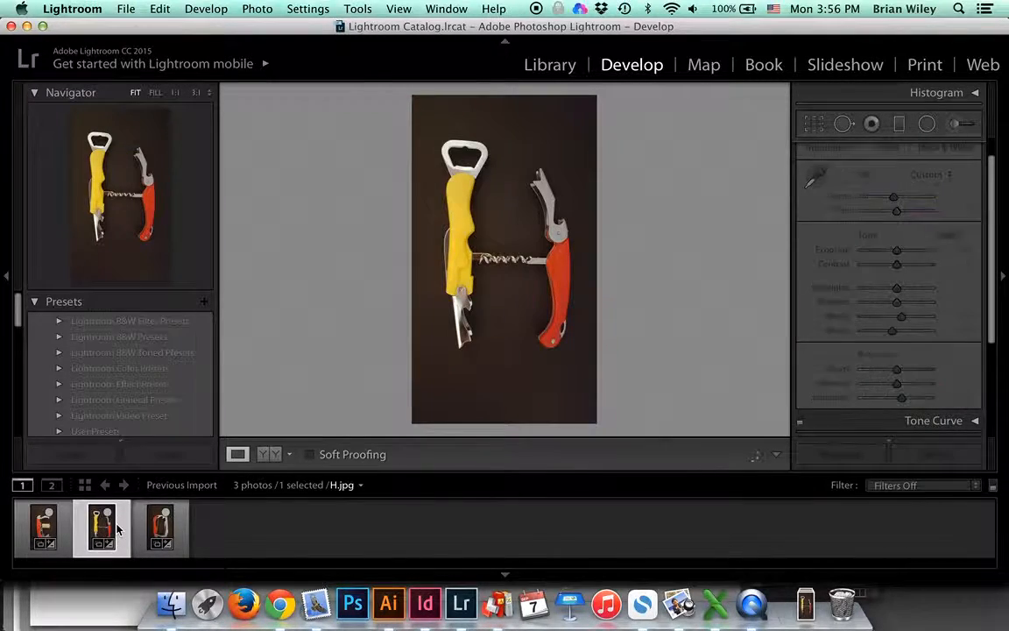
- Compare H.jpg and O.jpg side by side in the Library module
left_click(569, 69)
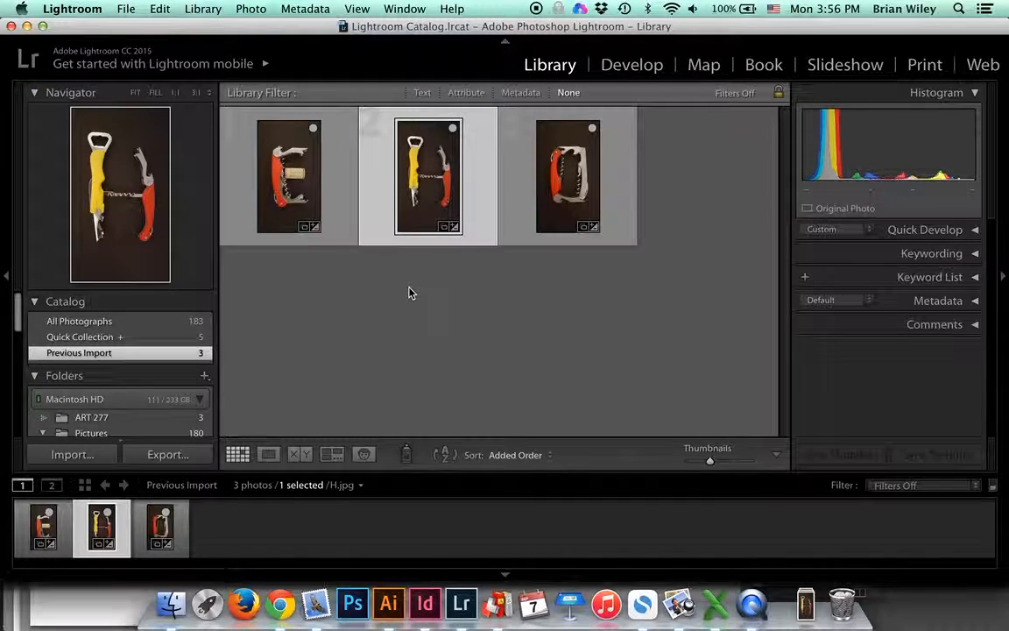
left_click(302, 454)
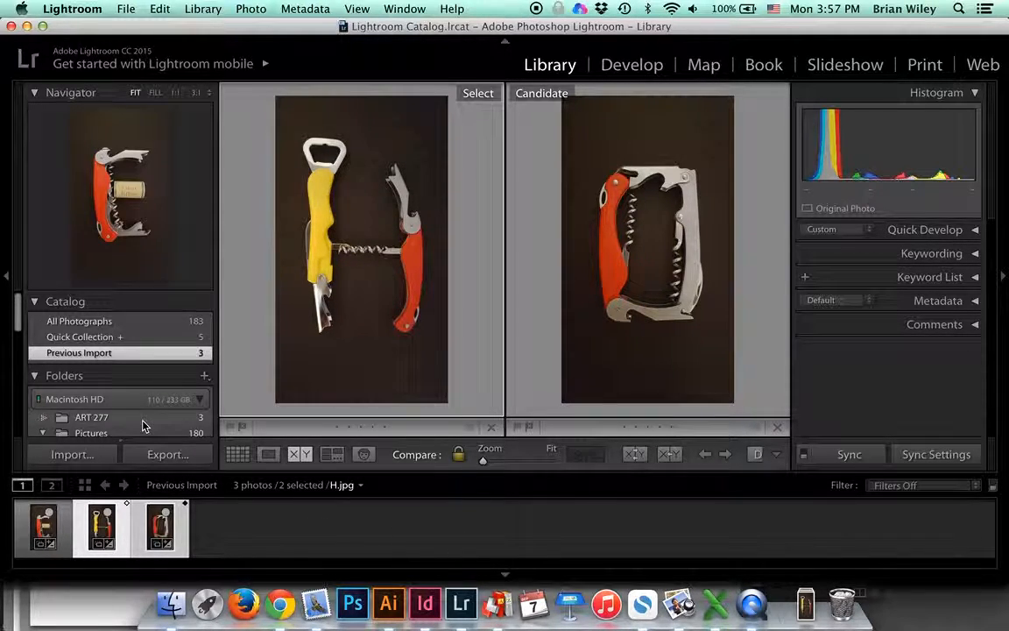
scroll(142, 421, "down", 3)
scroll(145, 426, "up", 3)
scroll(145, 426, "down", 1)
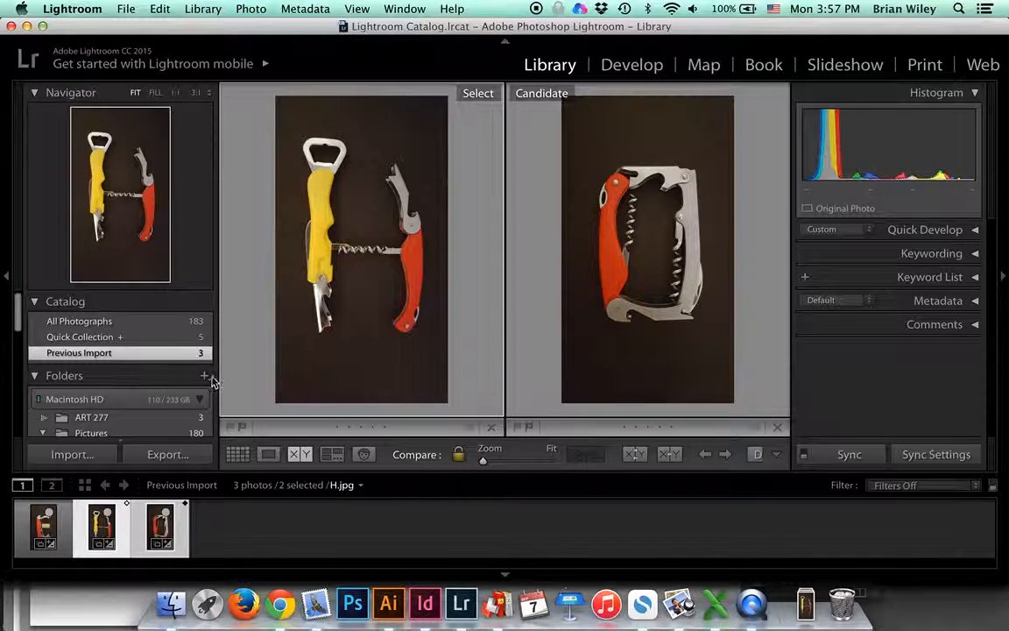
- Inspect H.jpg at 1:1 in the Develop module, reset its adjustments and undo the reset
left_click(642, 65)
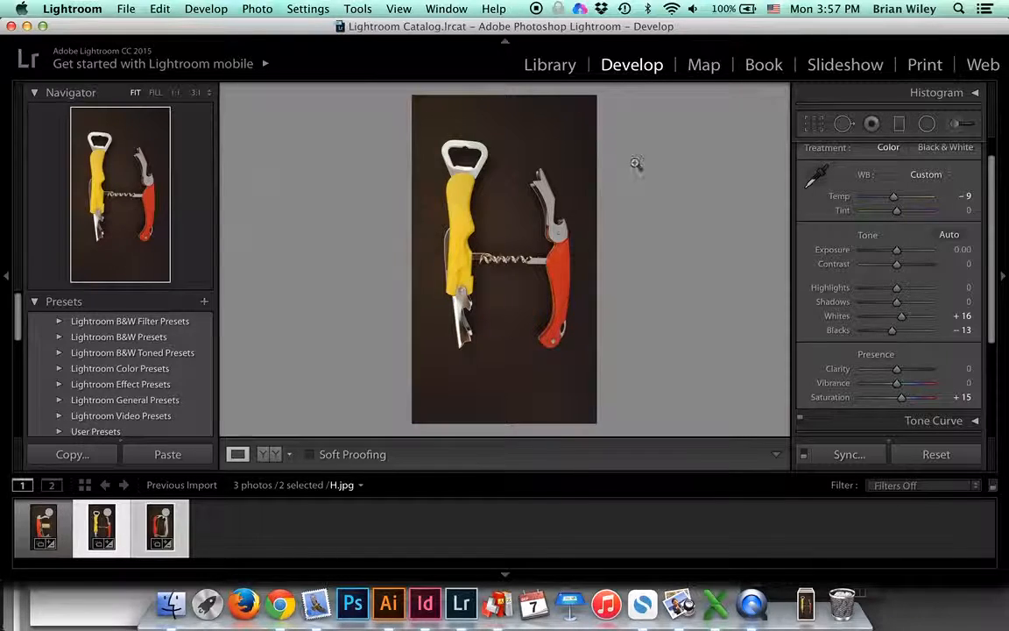
left_click(686, 235)
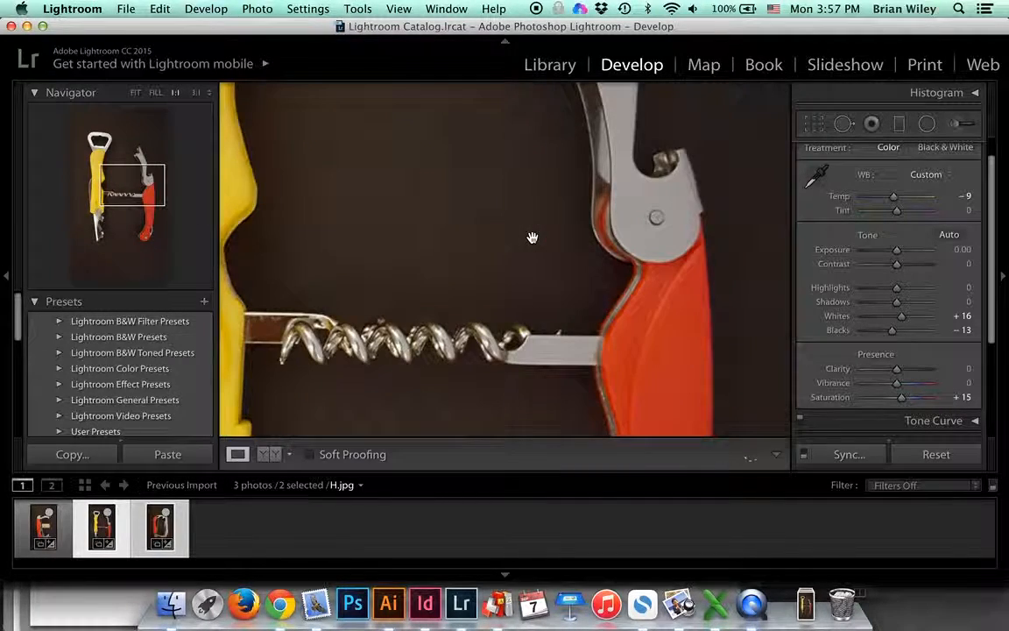
left_click(644, 286)
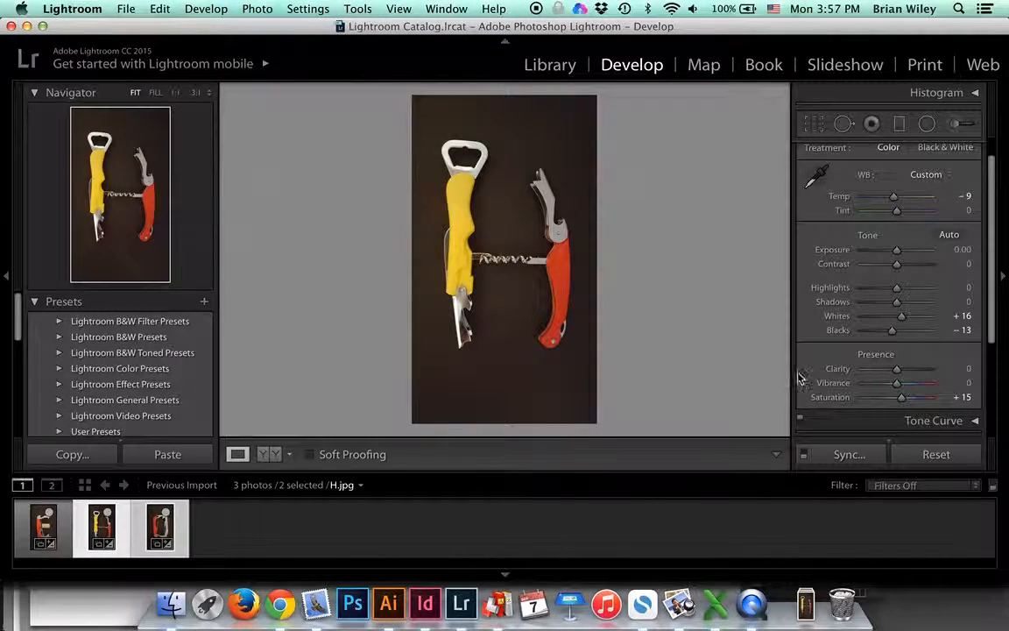
left_click(935, 454)
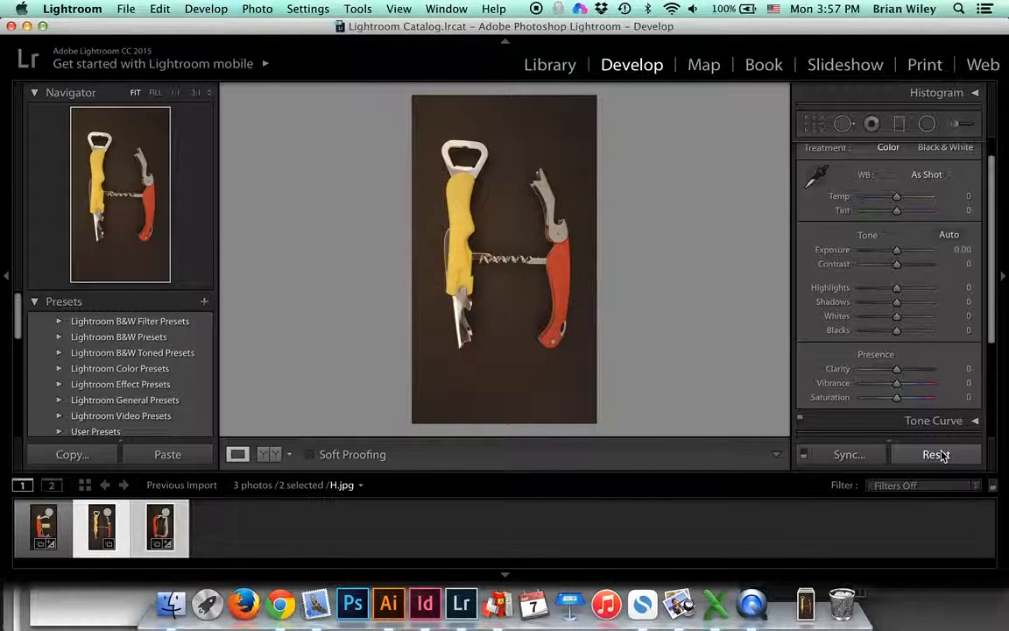
key("super+z")
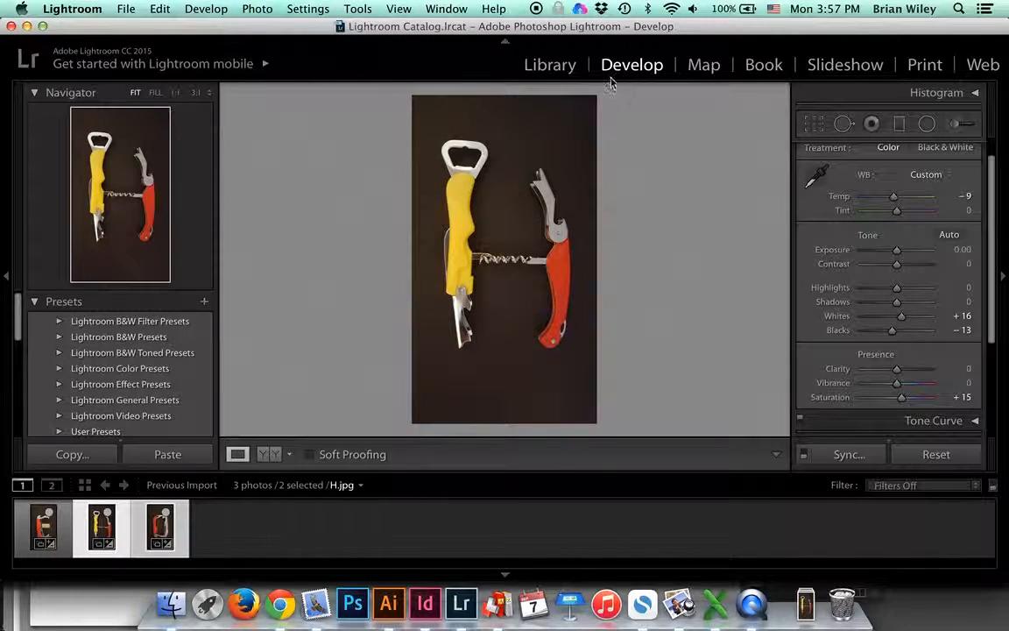
- Open the export settings for the selected H.jpg and O.jpg from the Library module
left_click(545, 68)
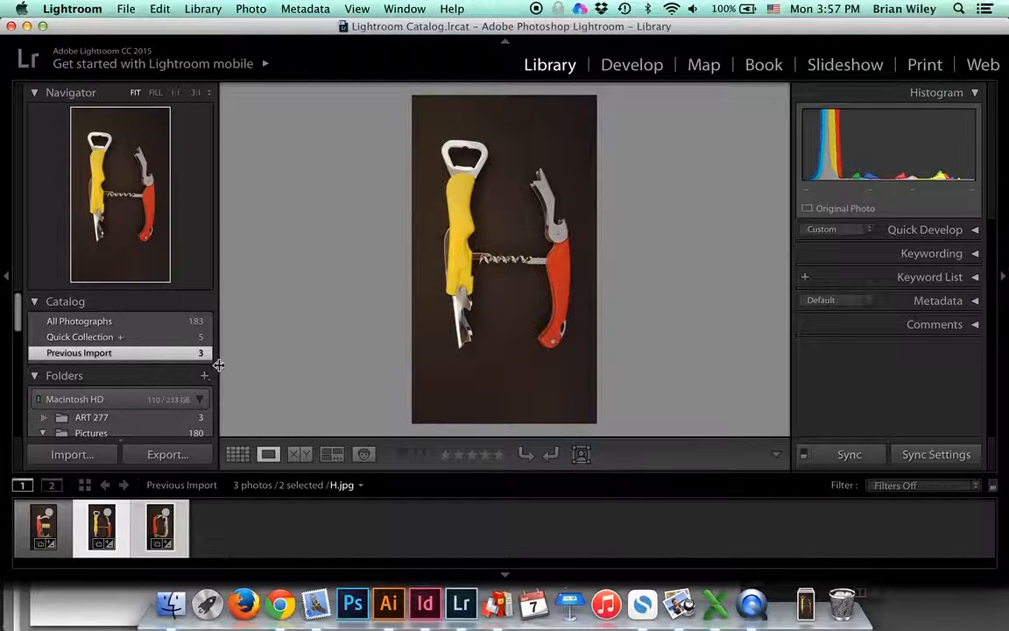
scroll(165, 376, "down", 1)
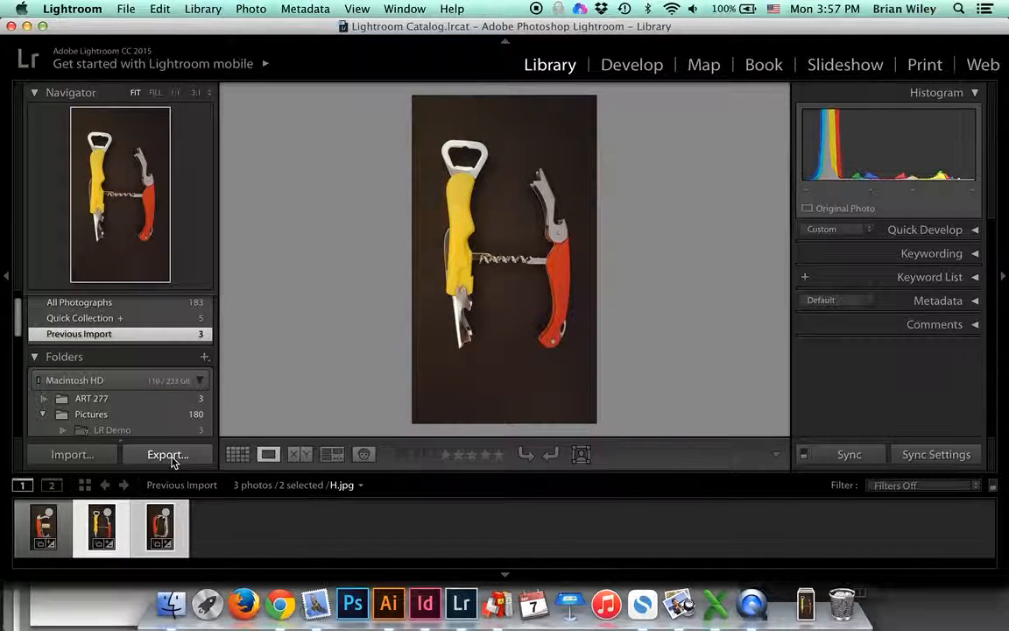
left_click(170, 455)
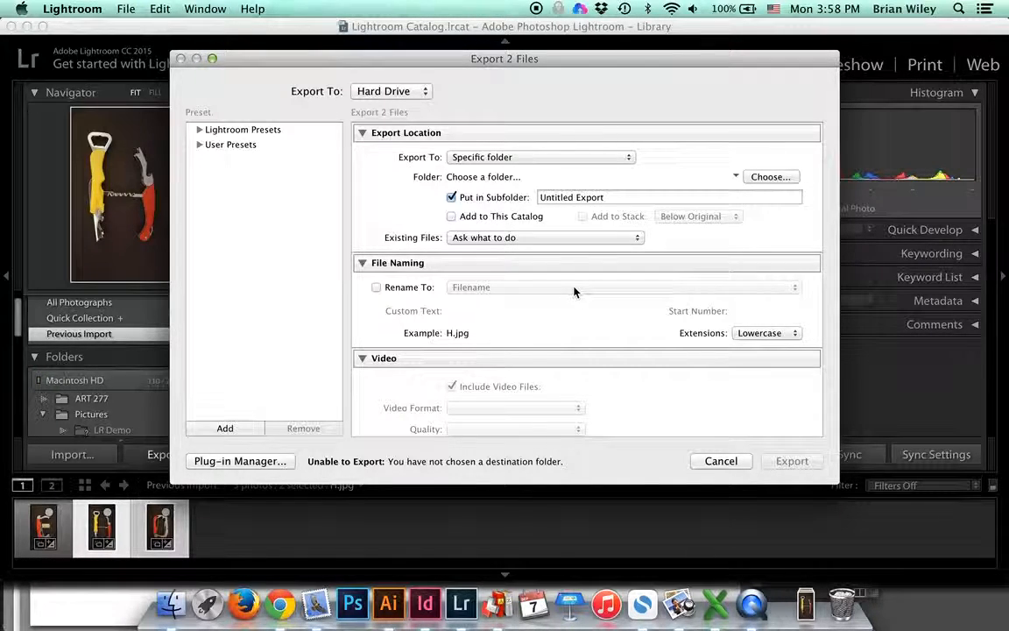
- Set the export to choose a new name when files already exist, and enable renaming with the Filename template
left_click(486, 238)
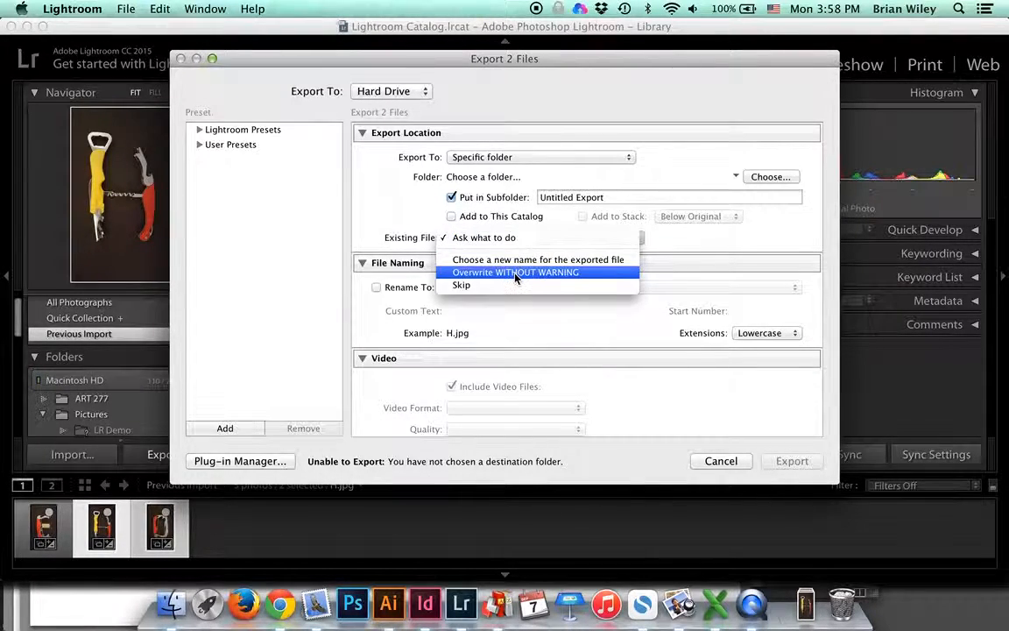
left_click(368, 206)
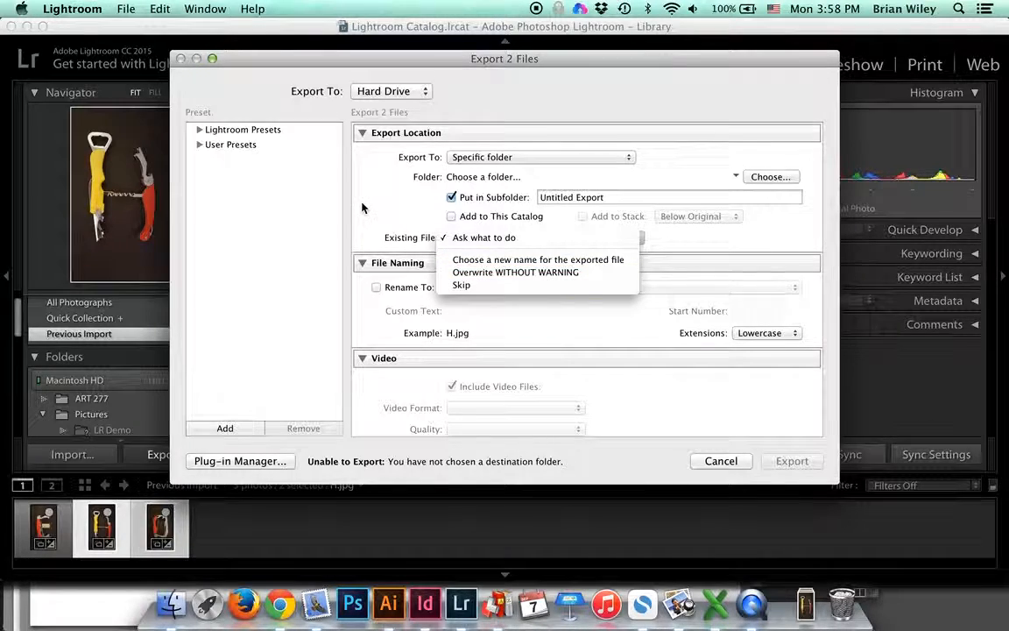
left_click(451, 237)
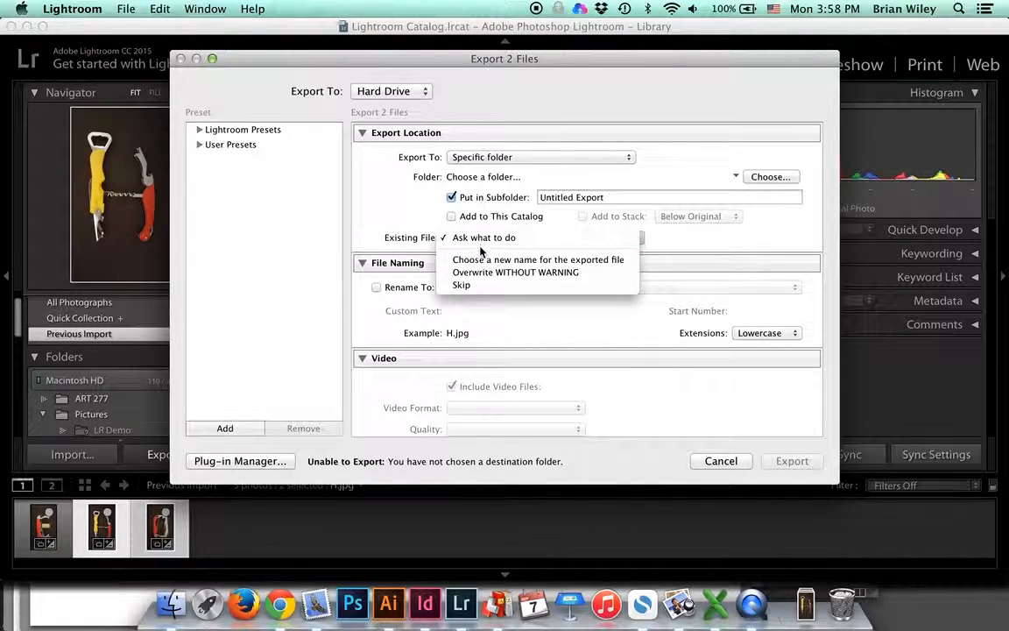
left_click(477, 260)
left_click(377, 288)
- Review the remaining export options, including extension case, file format and quality, image sizing, sharpening, metadata, watermarking and post-processing
scroll(527, 329, "down", 5)
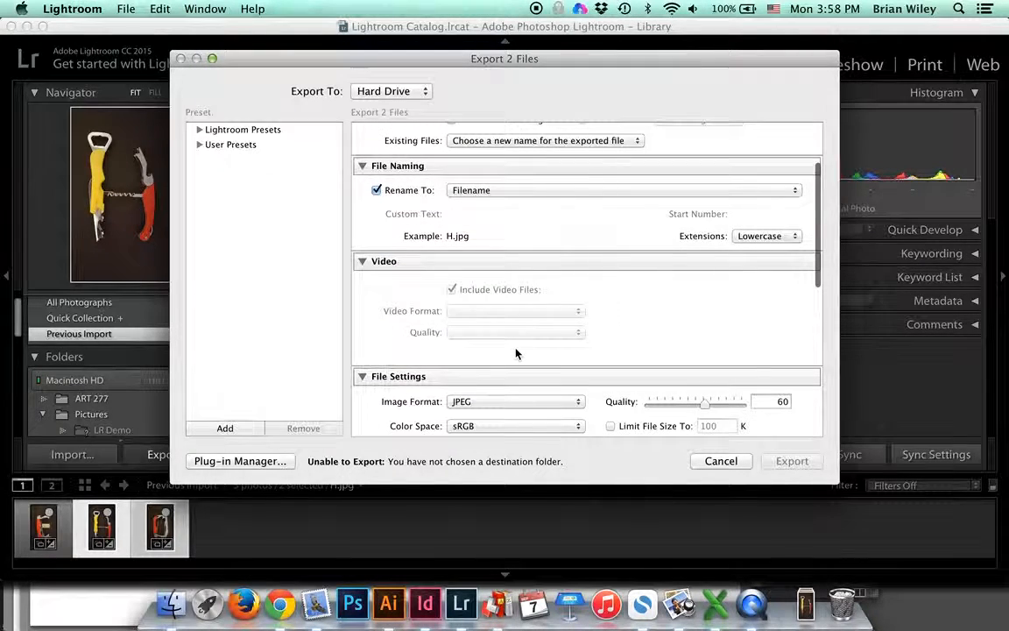
scroll(495, 361, "down", 3)
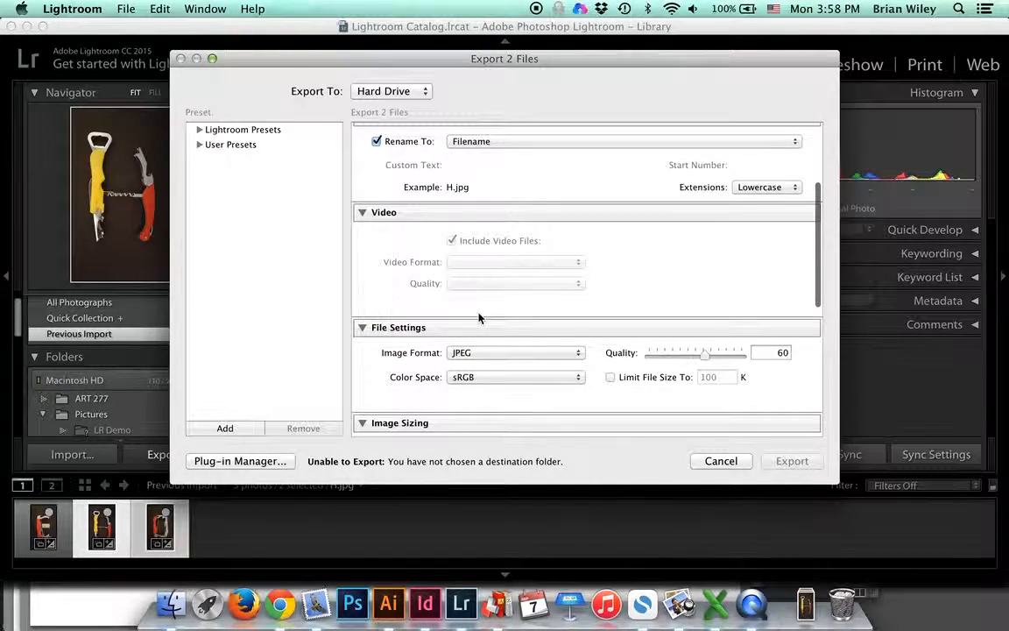
left_click(784, 192)
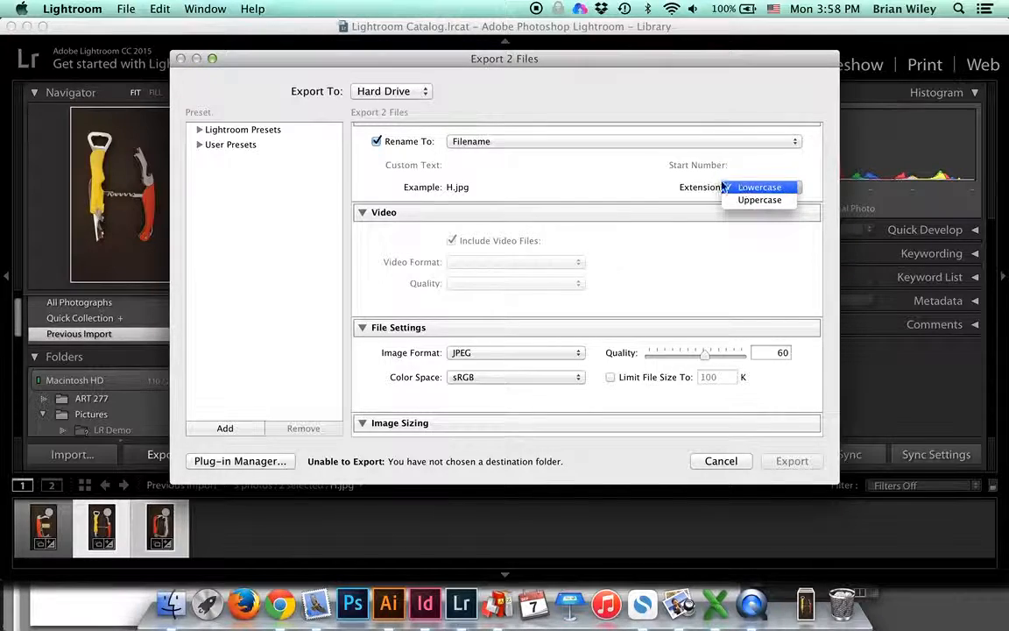
left_click(649, 185)
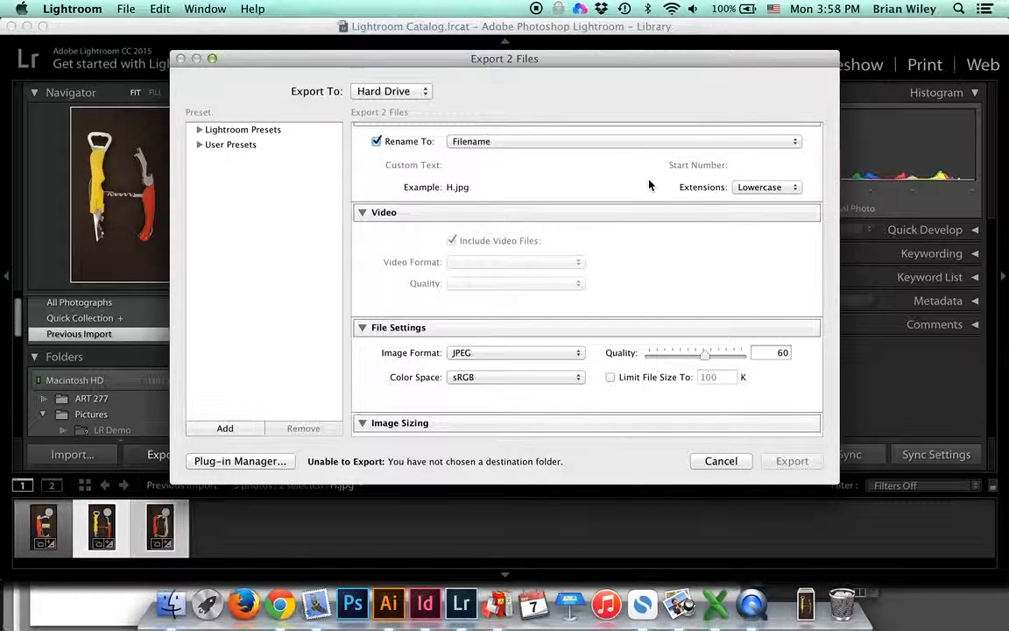
scroll(638, 351, "down", 10)
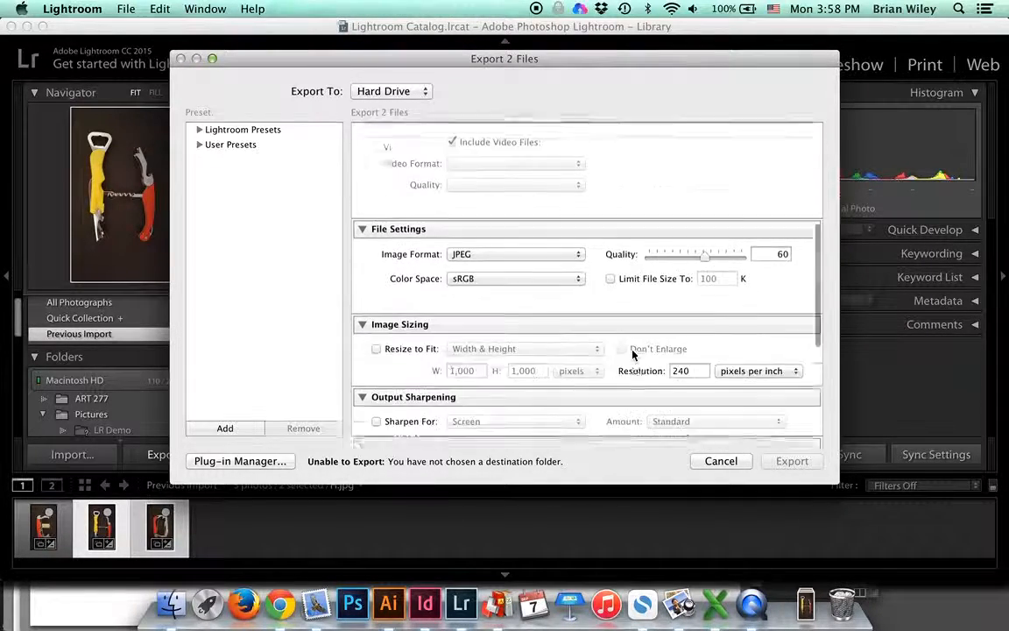
scroll(634, 355, "down", 1)
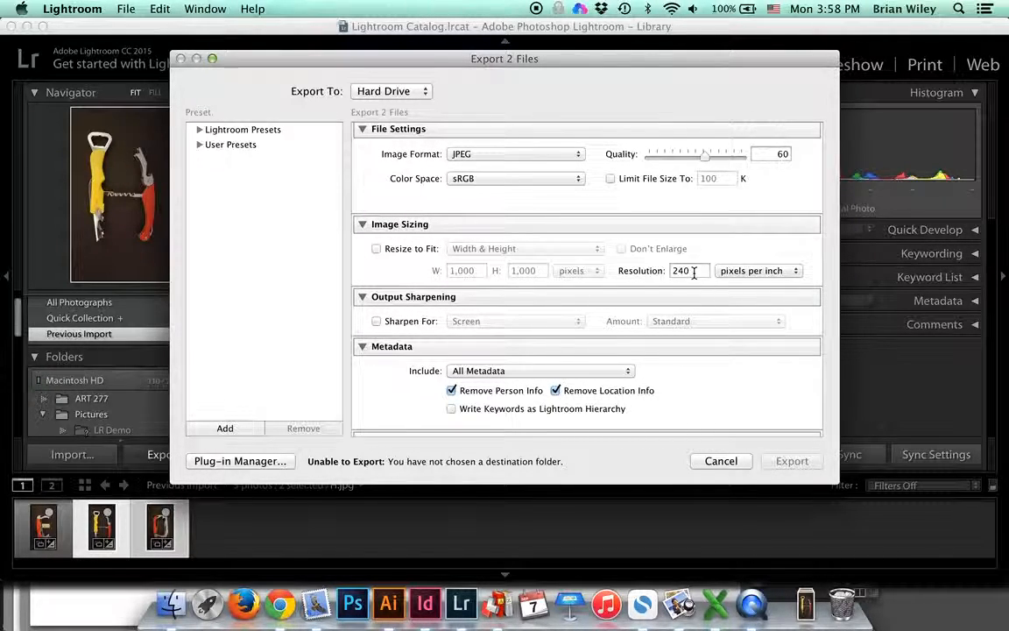
scroll(625, 412, "down", 6)
scroll(619, 392, "up", 20)
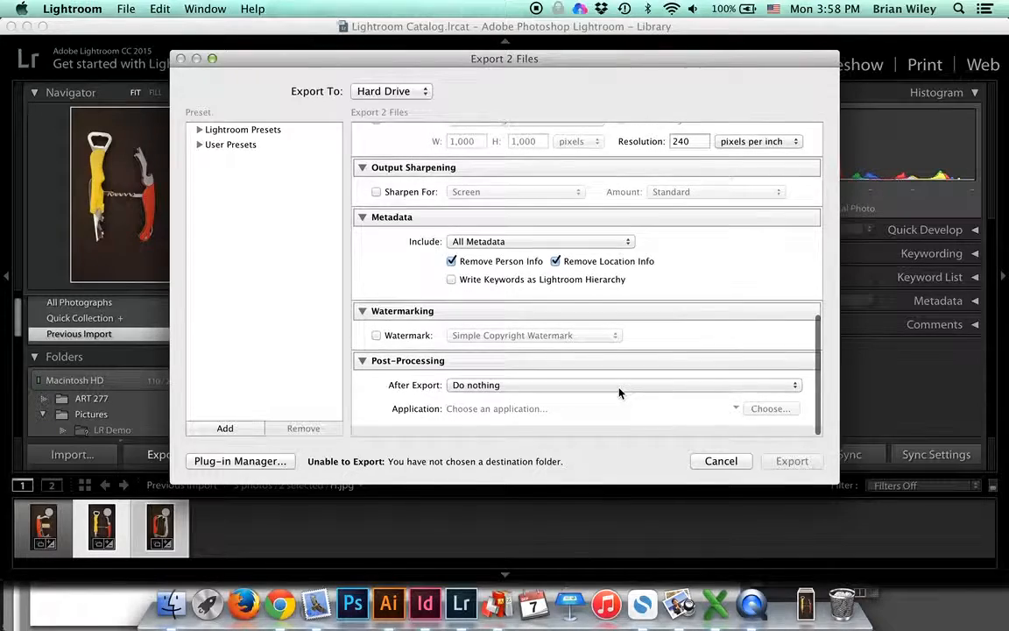
scroll(619, 392, "down", 1)
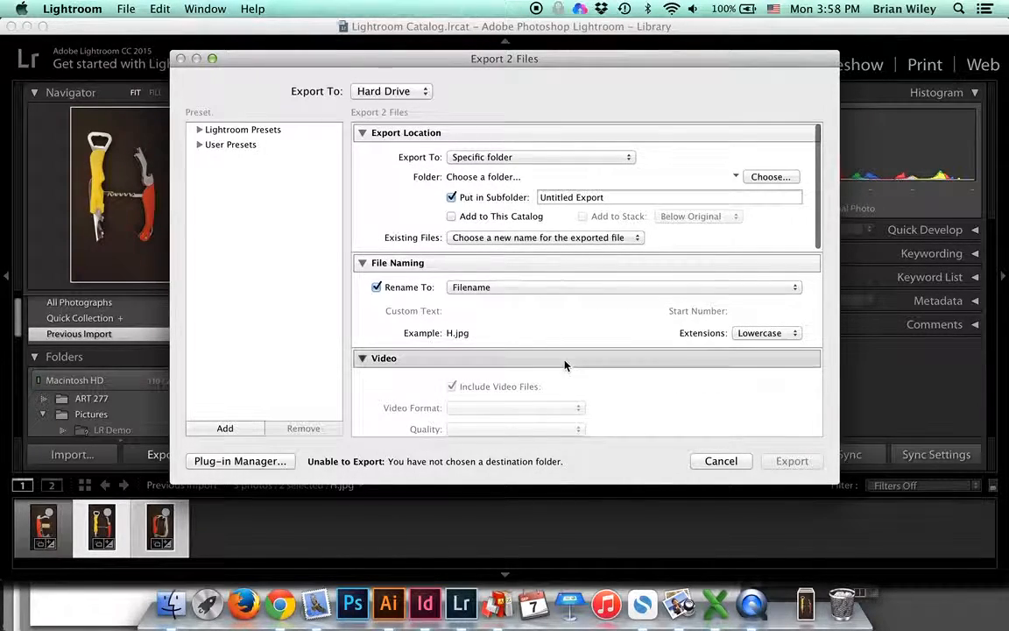
- Set the export's post-processing action to Show in Finder
scroll(565, 365, "down", 5)
scroll(565, 365, "down", 15)
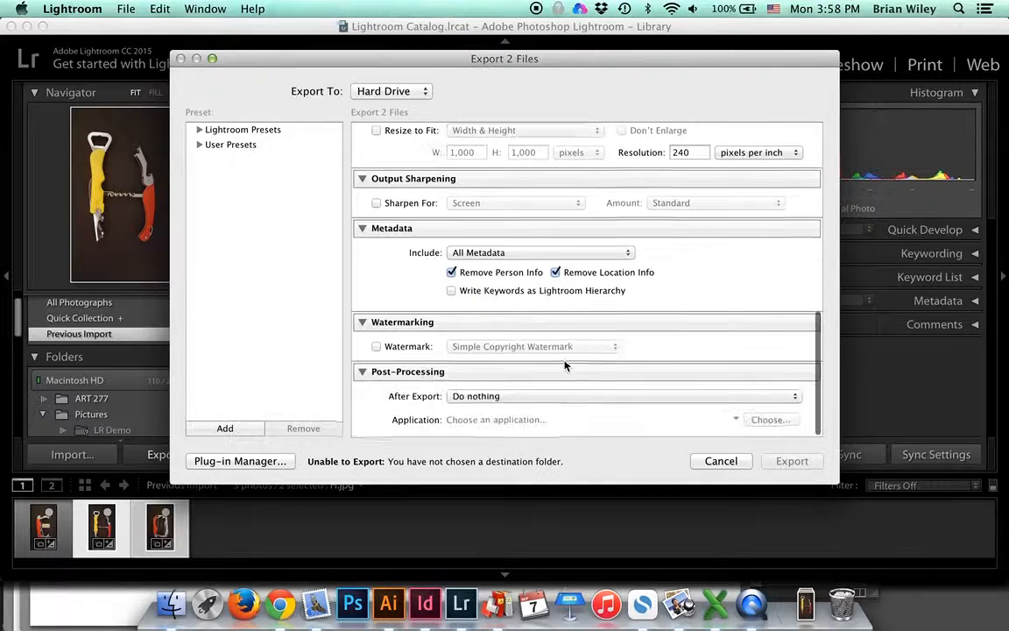
left_click(528, 396)
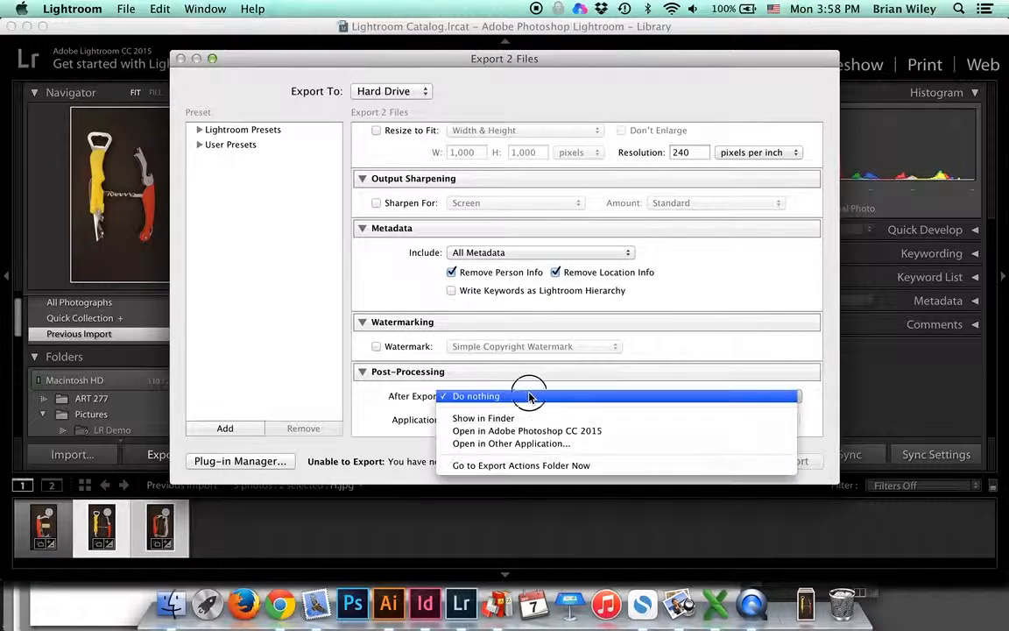
left_click(478, 418)
scroll(459, 395, "down", 1)
- Keep Hard Drive as the export target, set the location to the same folder as the original photo, and export both files
scroll(458, 395, "up", 15)
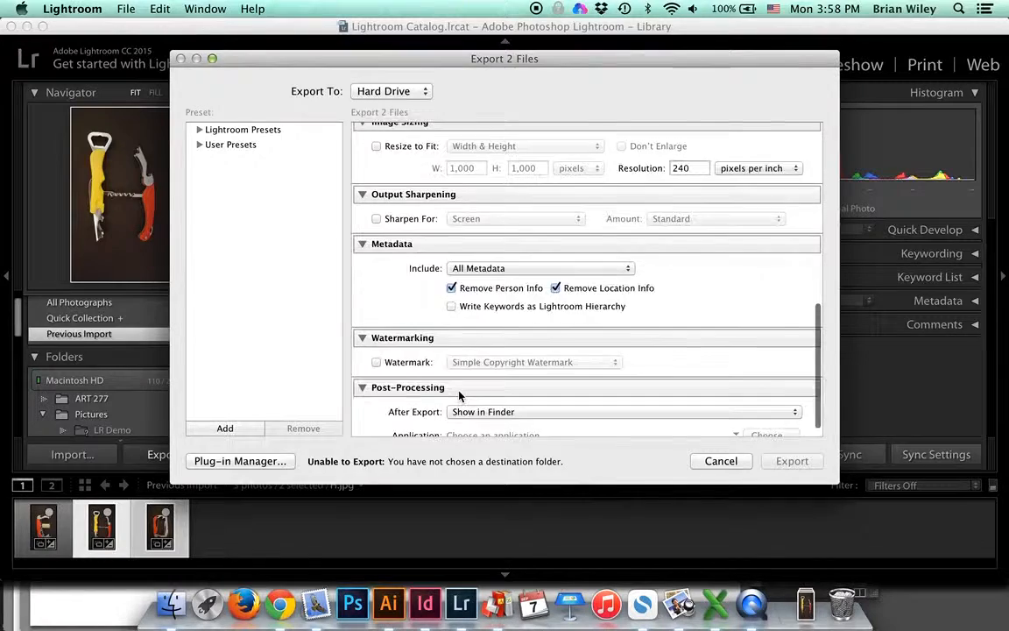
scroll(459, 395, "up", 1)
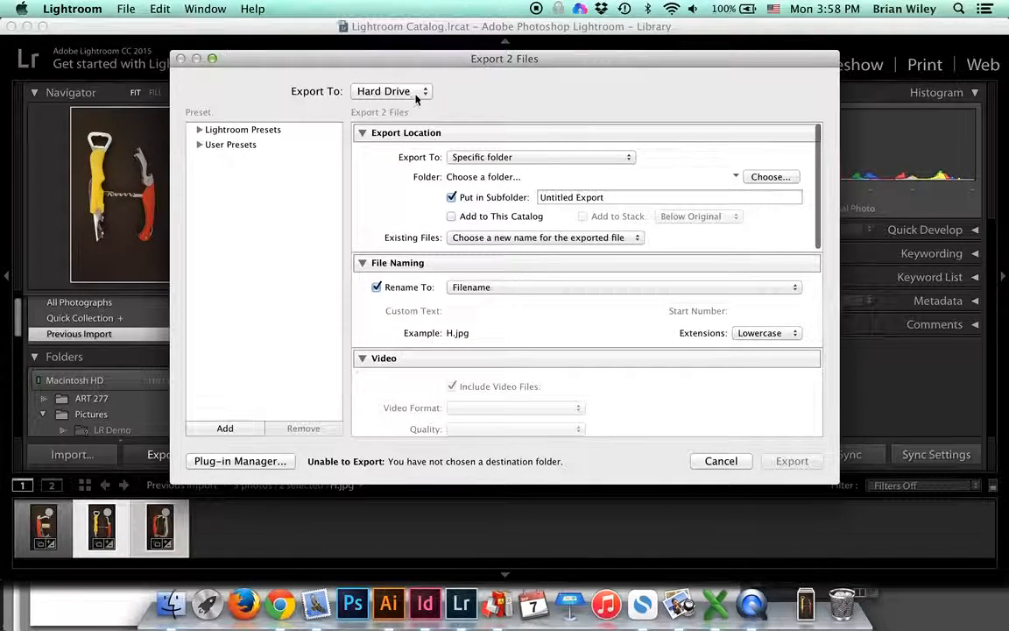
left_click(390, 91)
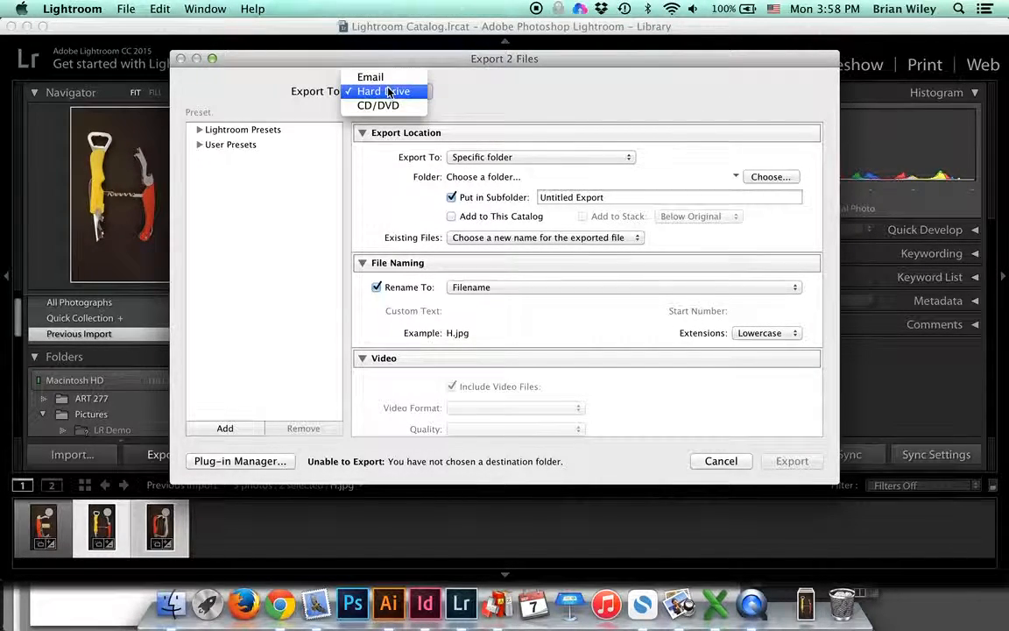
left_click(385, 91)
left_click(586, 161)
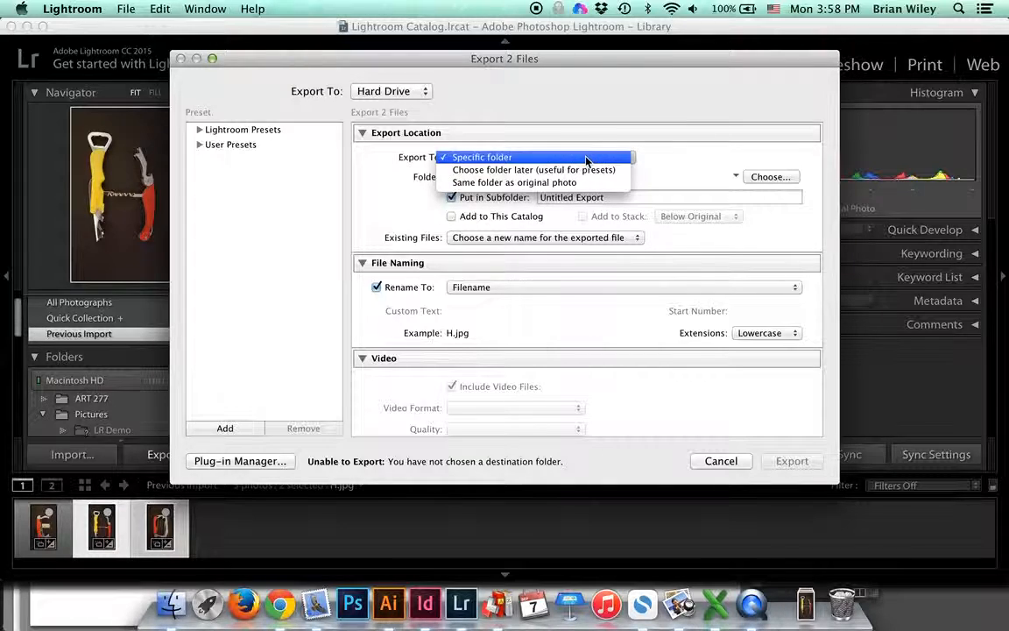
left_click(548, 182)
left_click(802, 469)
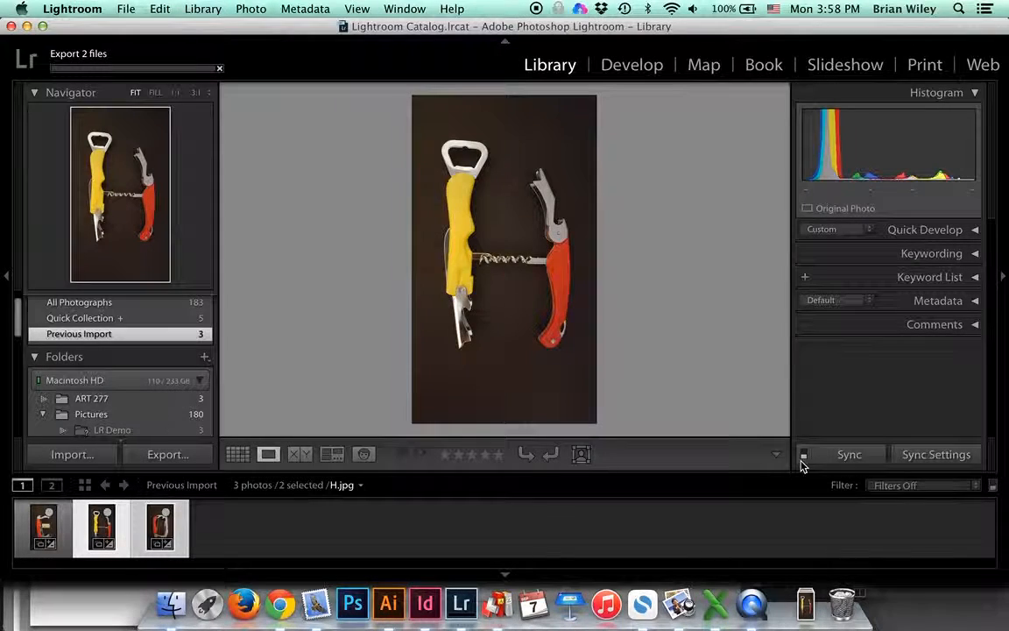
- Switch to Finder, preview the exported H.jpg and O.jpg in the Untitled Export folder, and close that folder's window
left_click(170, 605)
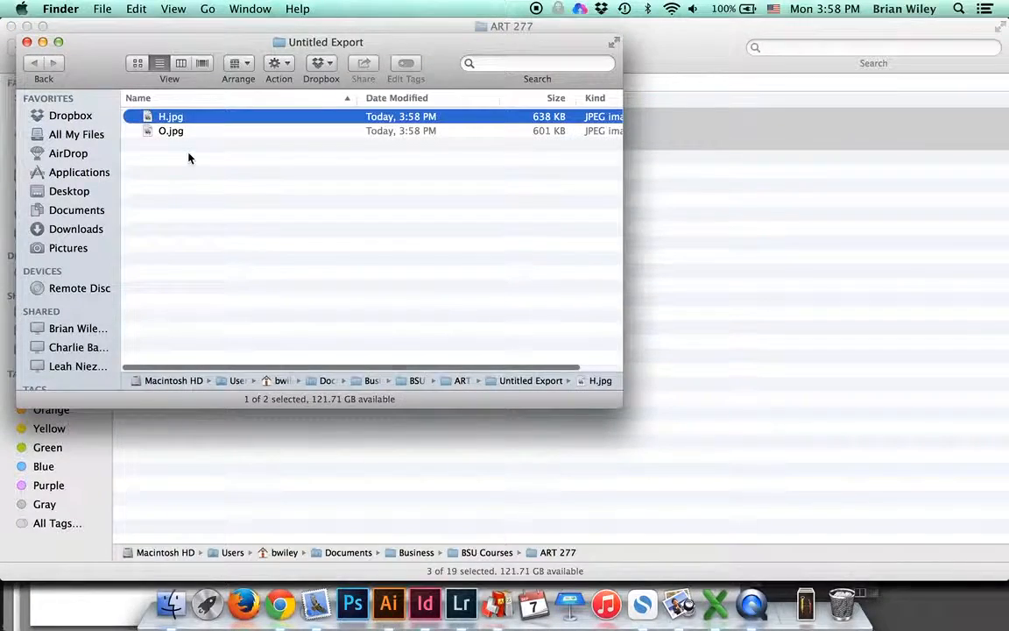
left_click_drag(82, 50, 360, 55)
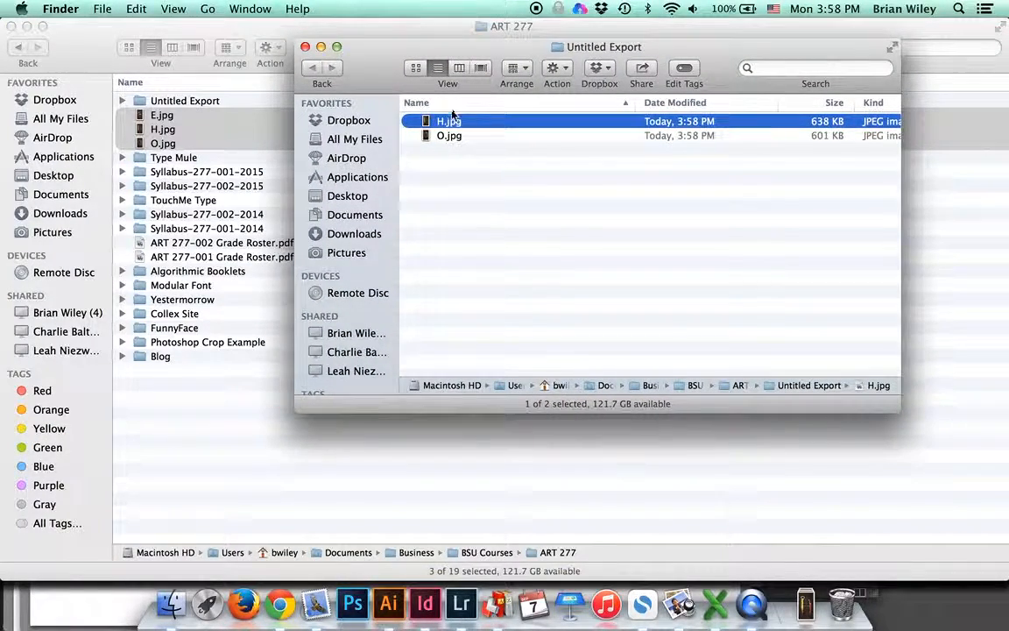
key("space")
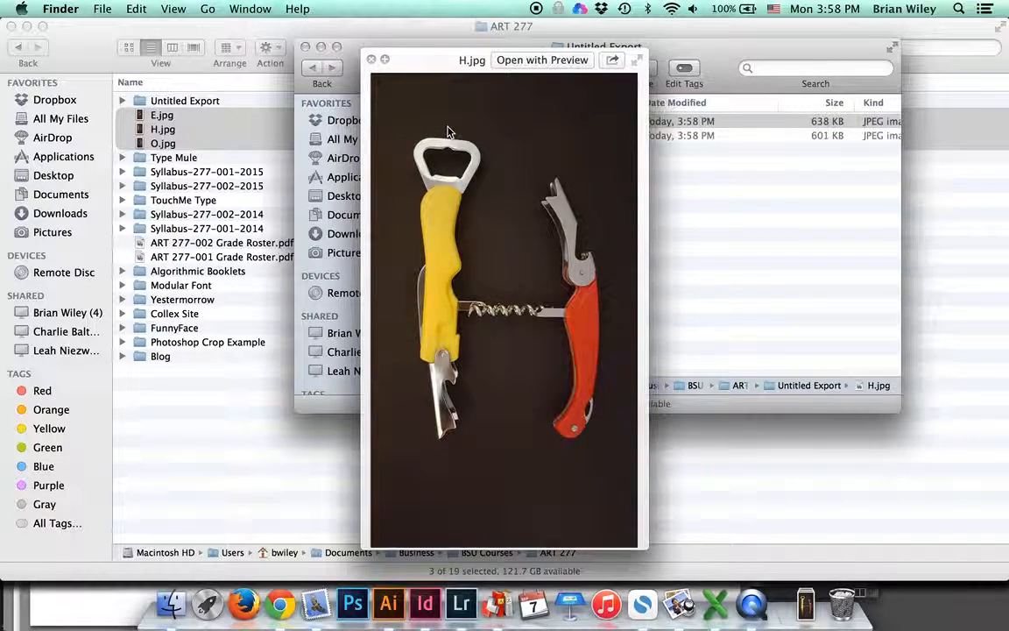
key("Down")
key("Up")
key("space")
left_click(305, 47)
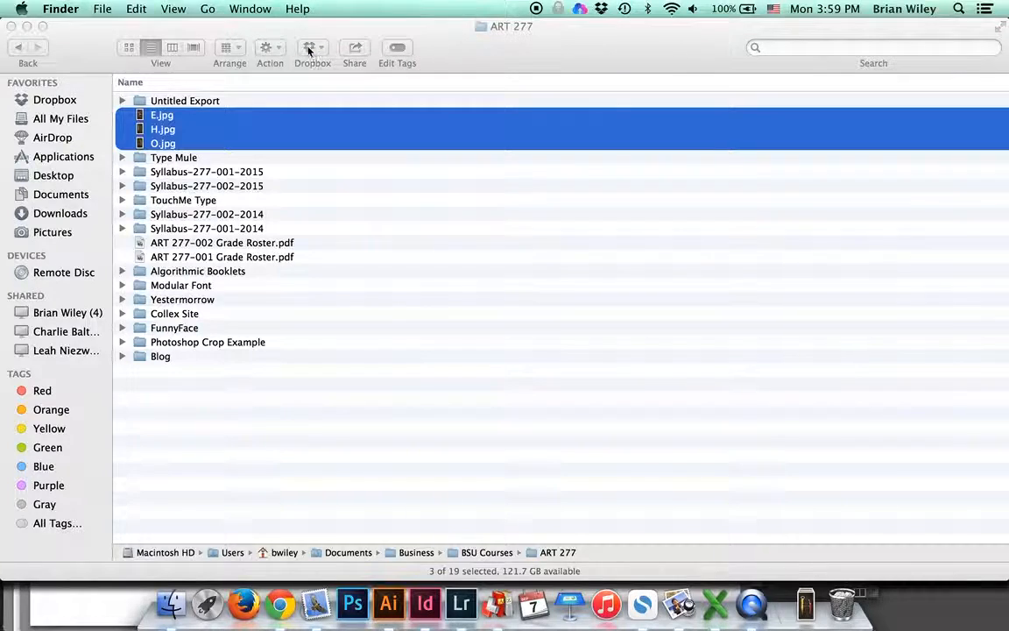
- Preview the original H.jpg and O.jpg in the ART 277 folder for comparison, and return to Lightroom
left_click(187, 130)
key("space")
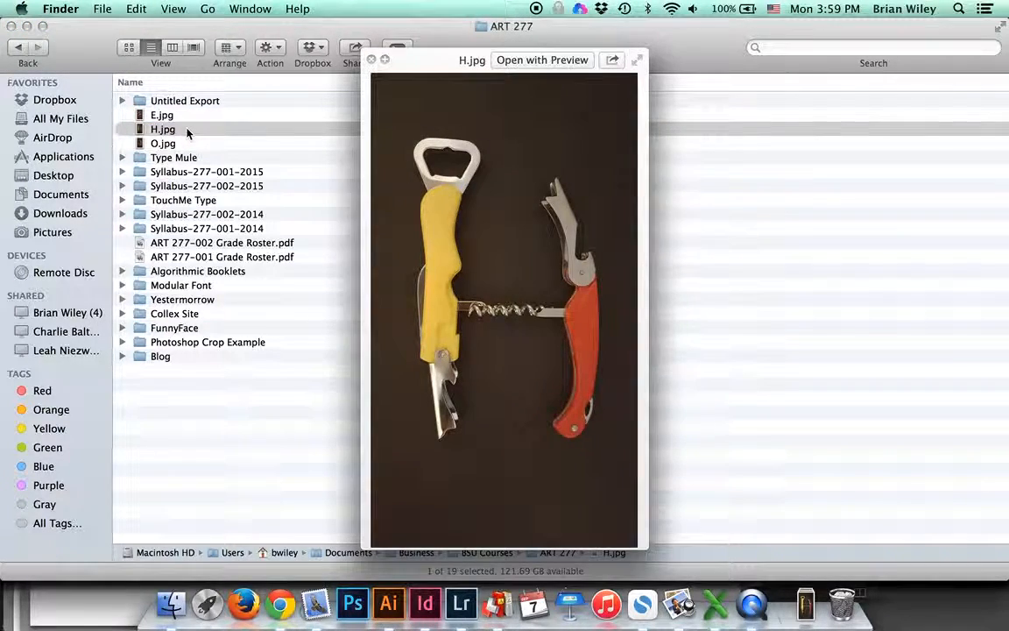
key("Down")
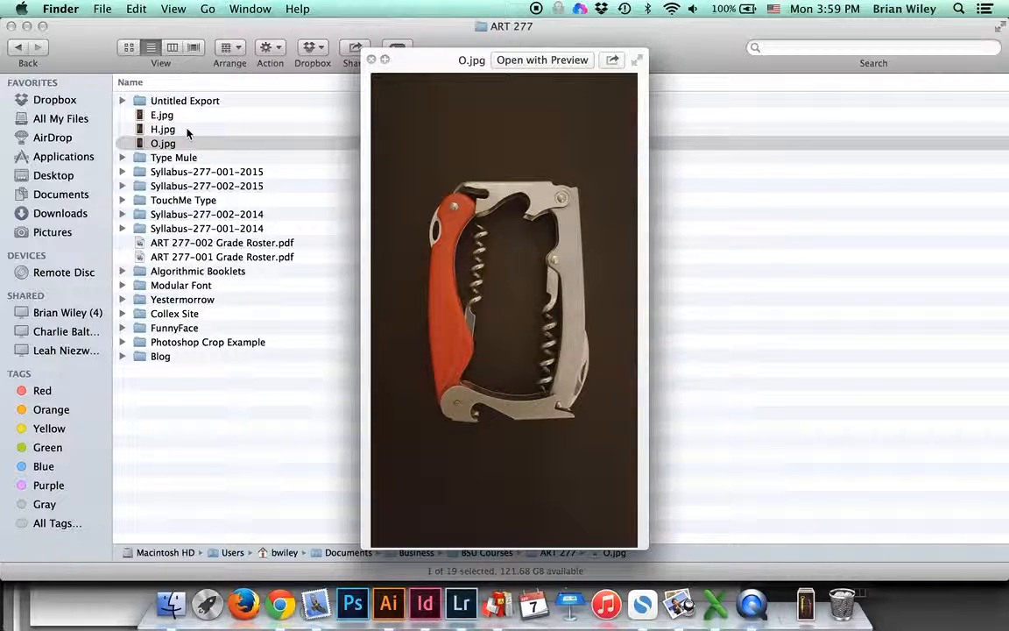
key("Up")
key("space")
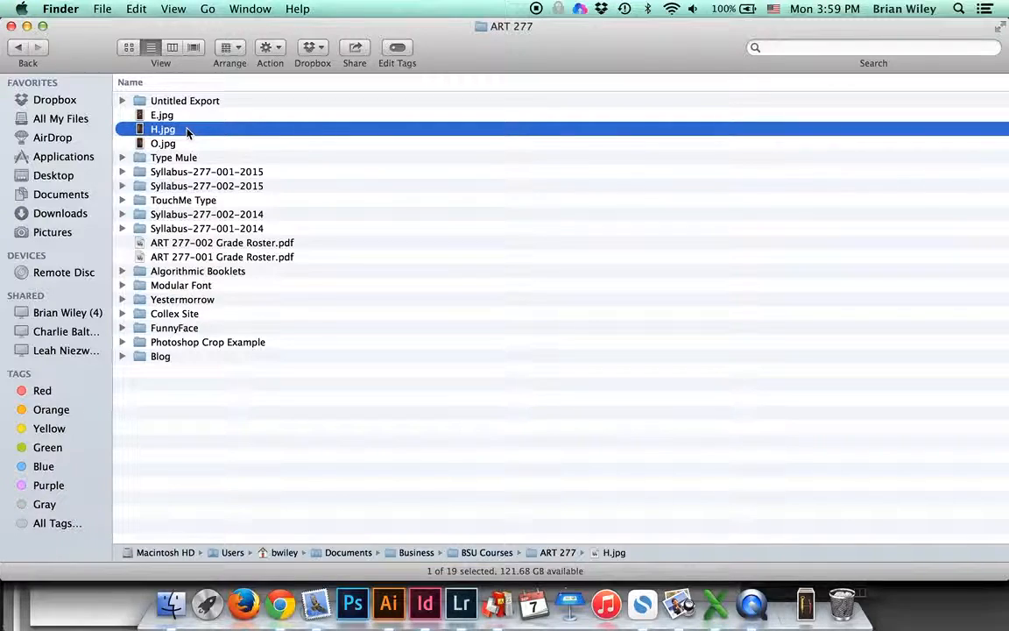
key("super+Tab")
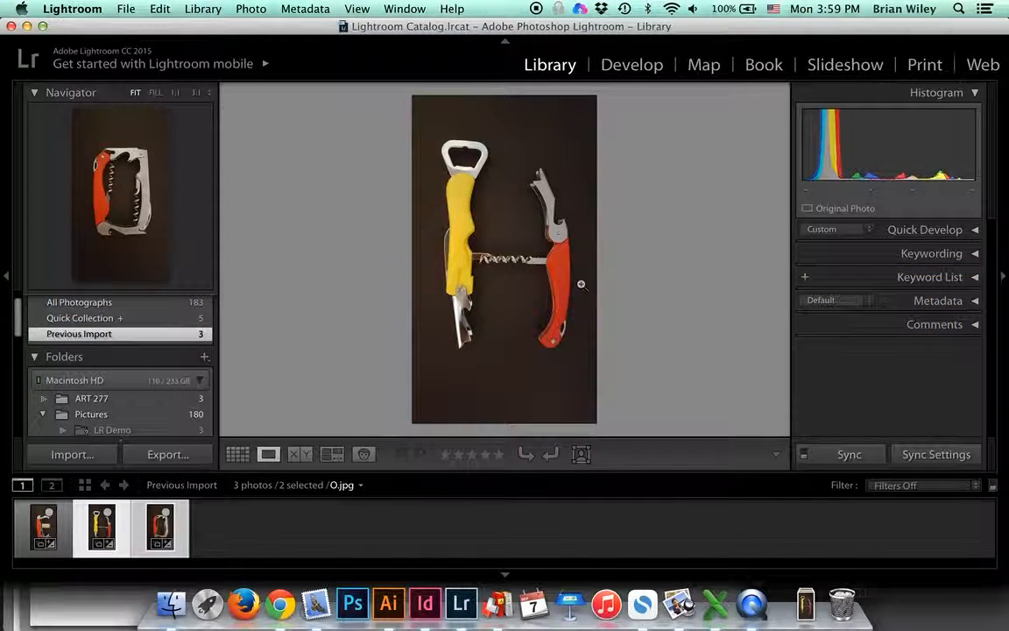